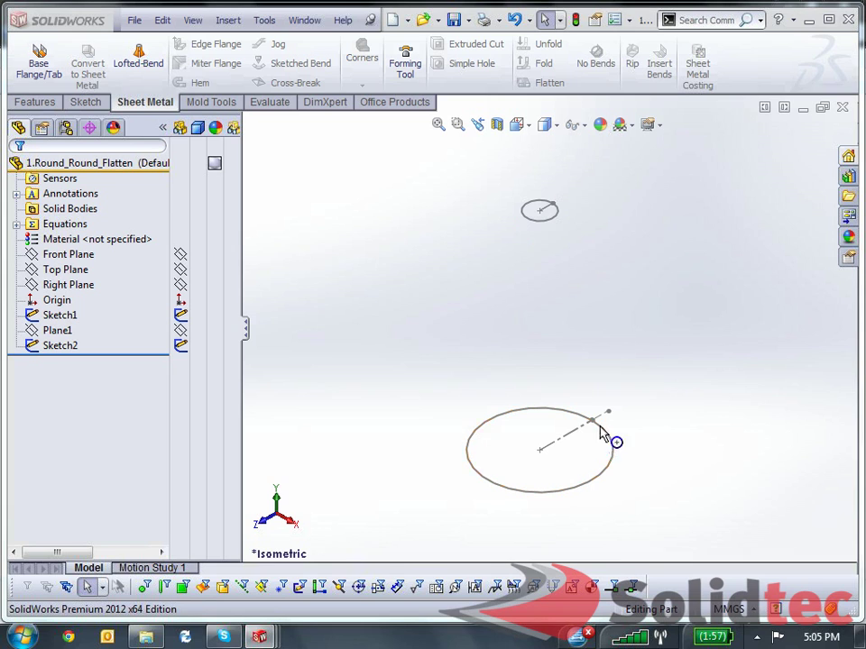
# Step: Inspect the openings in the bottom and top circular sketch profiles, from close up and as a whole
pyautogui.scroll(-6, 614, 441)
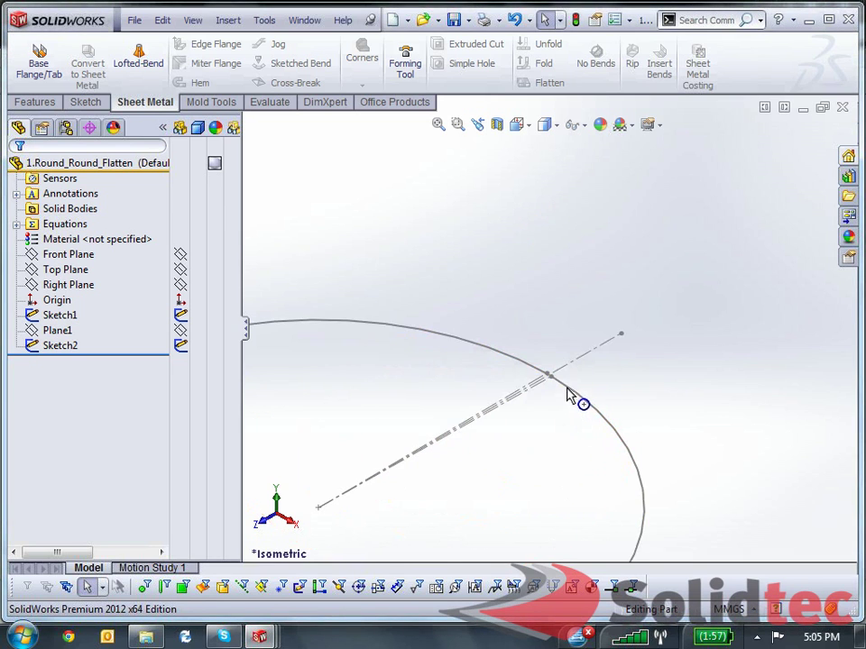
pyautogui.scroll(-5, 567, 394)
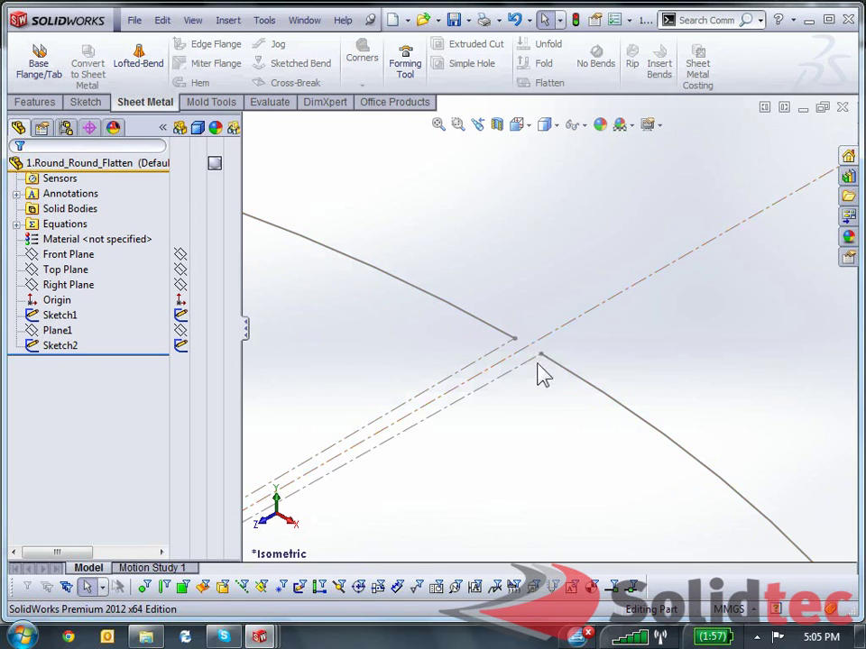
pyautogui.scroll(3, 543, 373)
pyautogui.scroll(5, 538, 394)
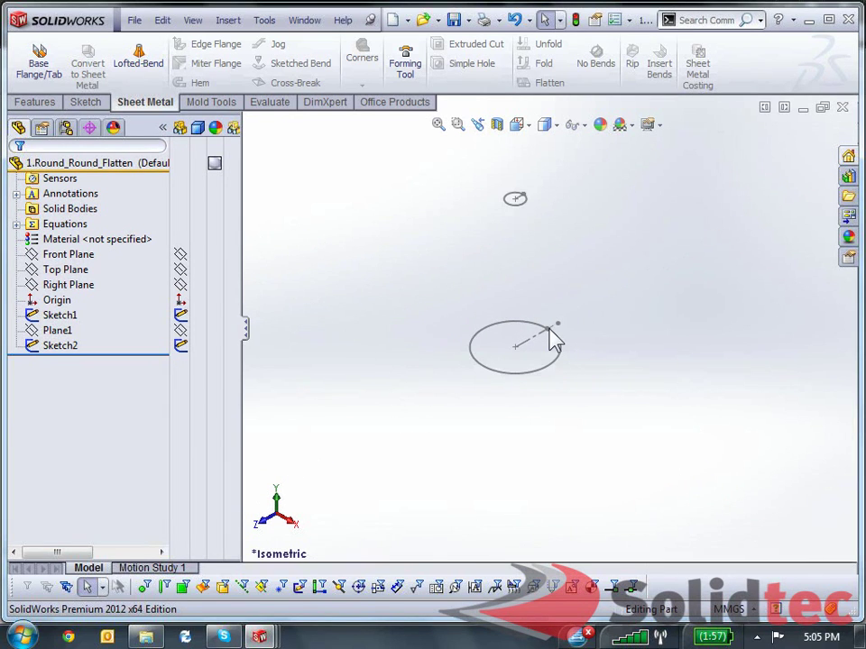
pyautogui.scroll(-6, 523, 221)
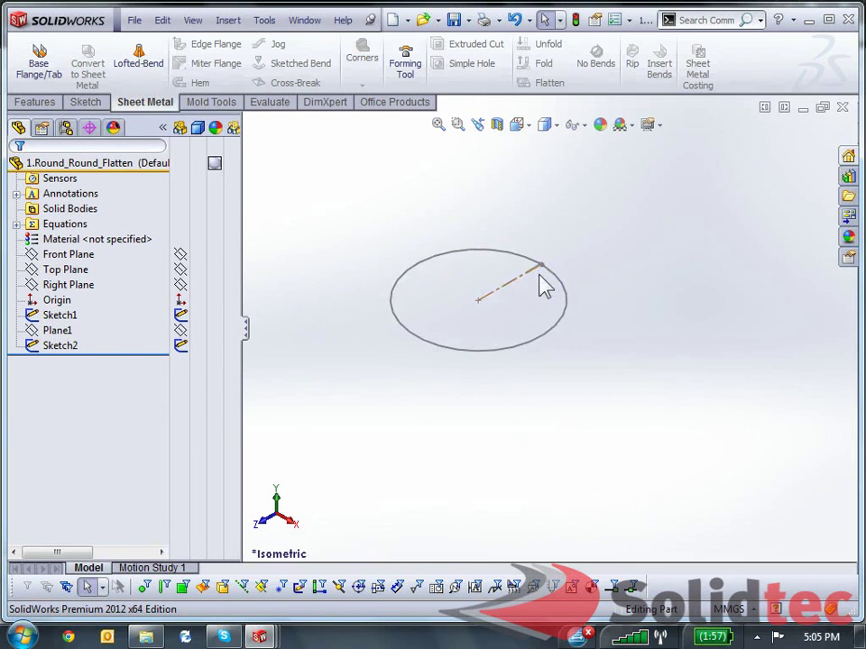
pyautogui.scroll(2, 546, 311)
pyautogui.press('f')
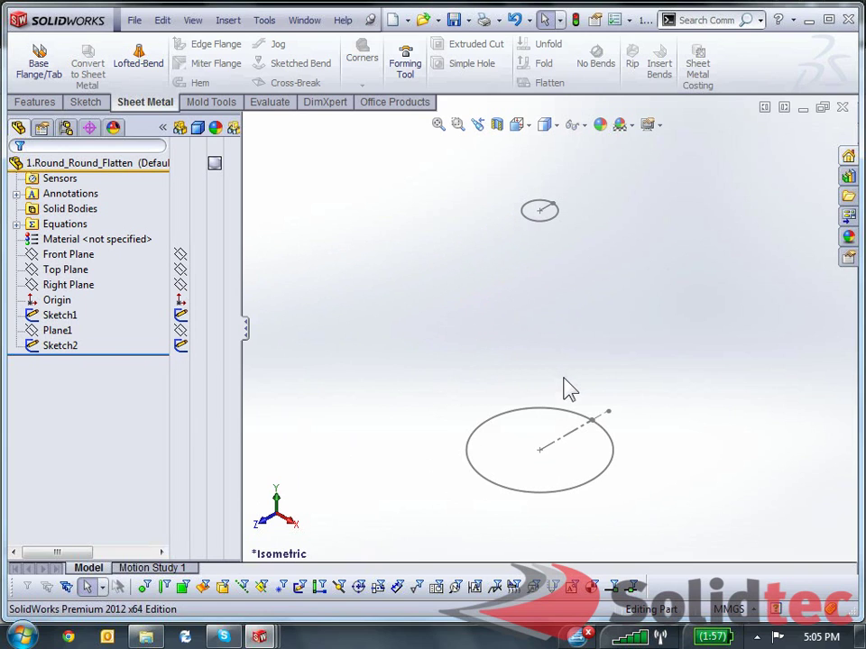
# Step: Create a lofted bend between the small upper circle and the large lower circle, 1.00 mm thick with 6 bend lines
pyautogui.click(149, 74)
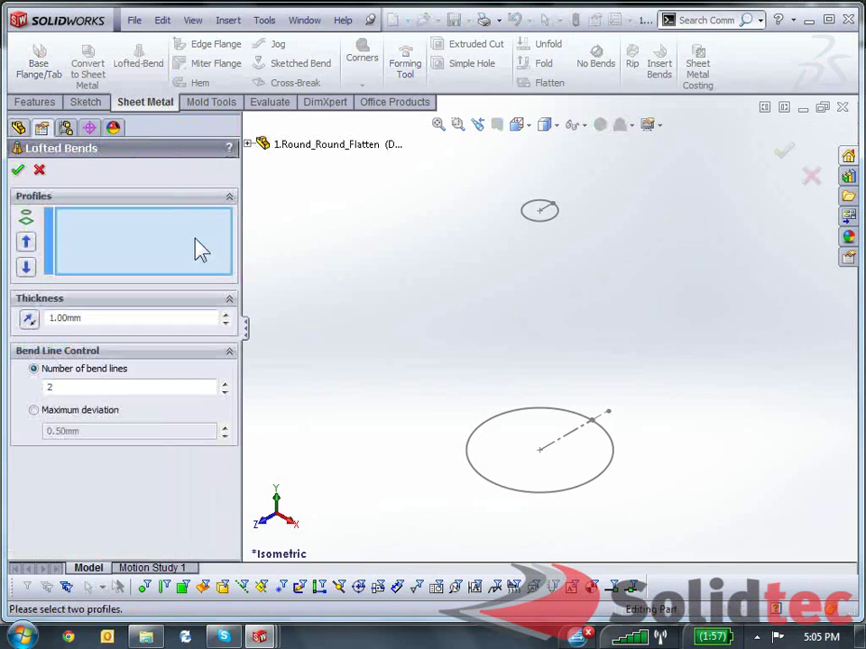
pyautogui.click(533, 221)
pyautogui.click(516, 491)
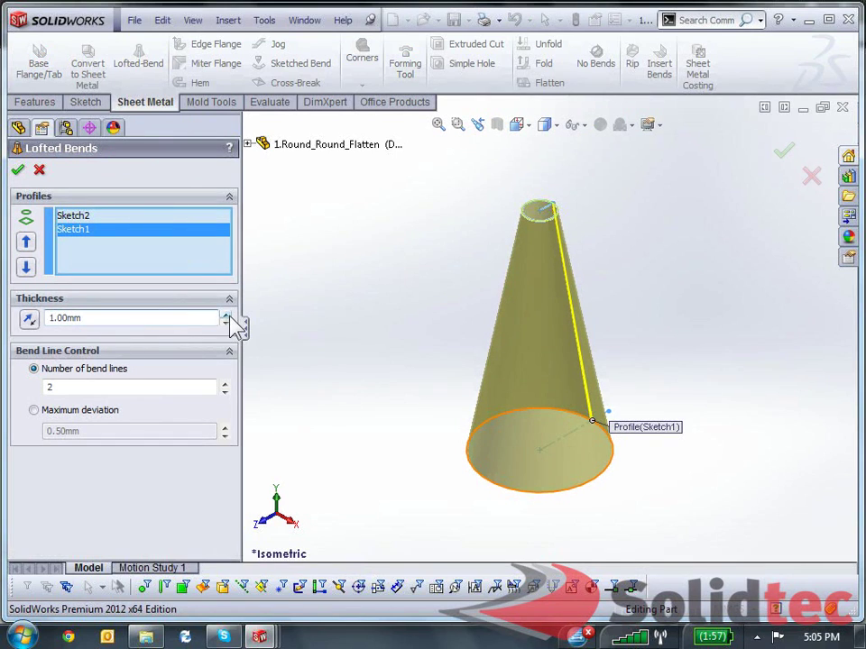
pyautogui.doubleClick(112, 319)
pyautogui.click(156, 386)
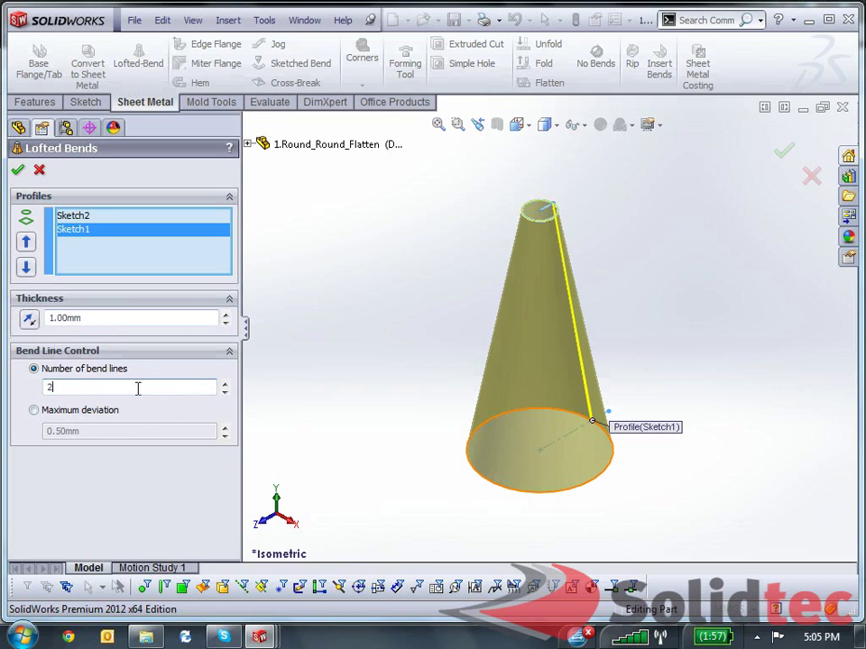
pyautogui.click(225, 383)
pyautogui.click(225, 383)
pyautogui.click(18, 169)
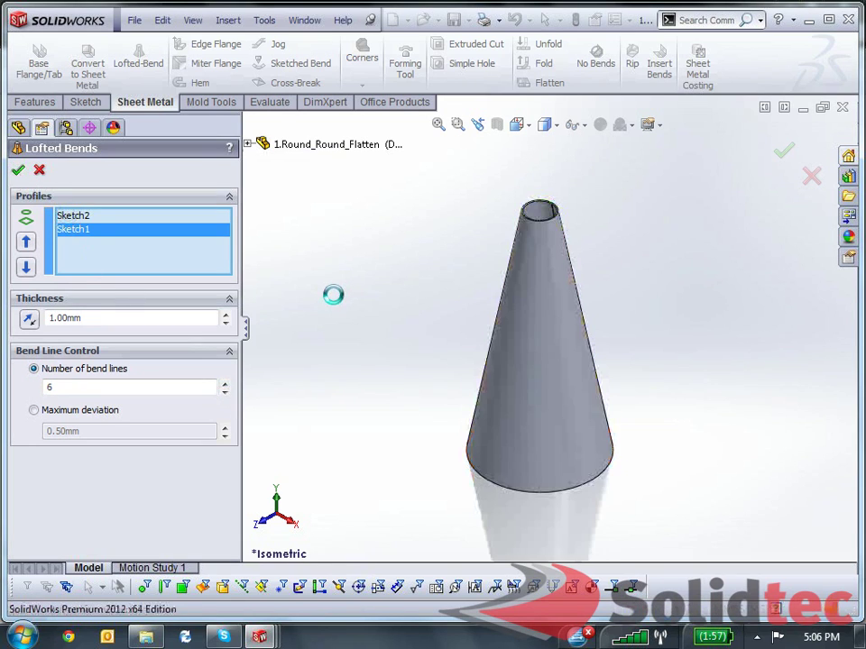
# Step: Flatten the conical lofted bend into its sheet metal flat pattern
pyautogui.moveTo(527, 332); pyautogui.dragTo(532, 268, button='middle')
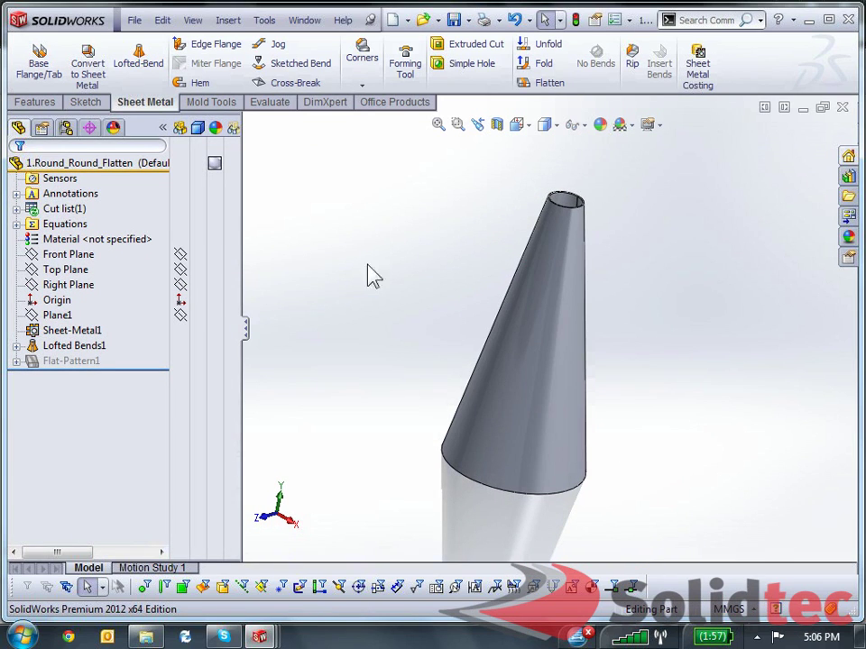
pyautogui.click(547, 84)
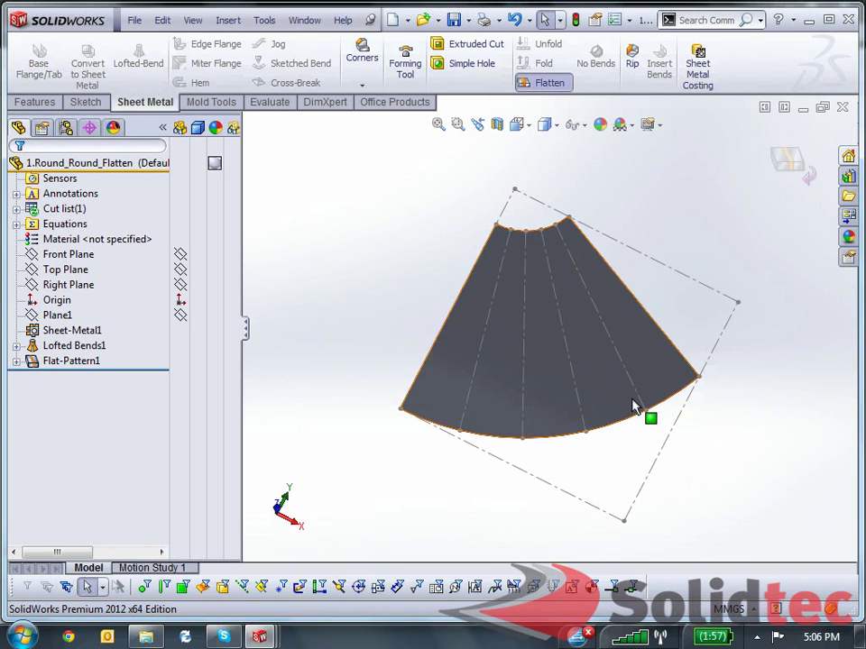
pyautogui.scroll(-2, 634, 405)
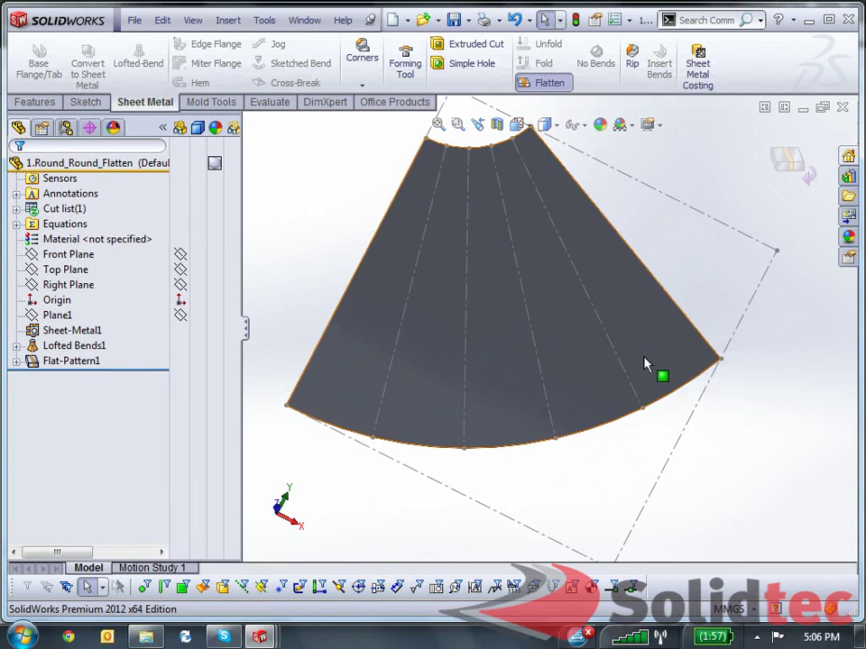
# Step: Set the sketch color of the flat pattern's bend lines to red for all configurations
pyautogui.click(17, 360)
pyautogui.click(69, 393)
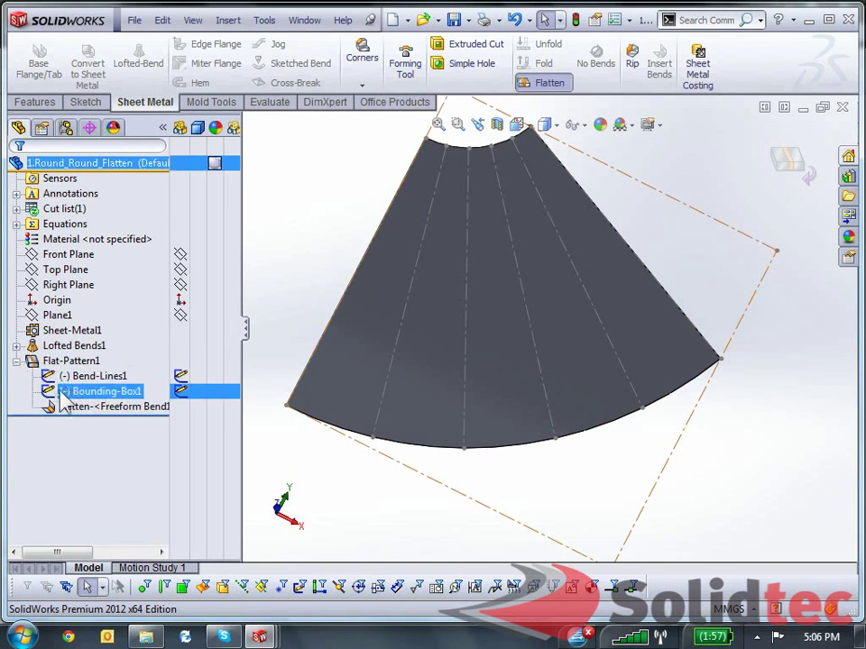
pyautogui.rightClick(90, 377)
pyautogui.click(87, 455)
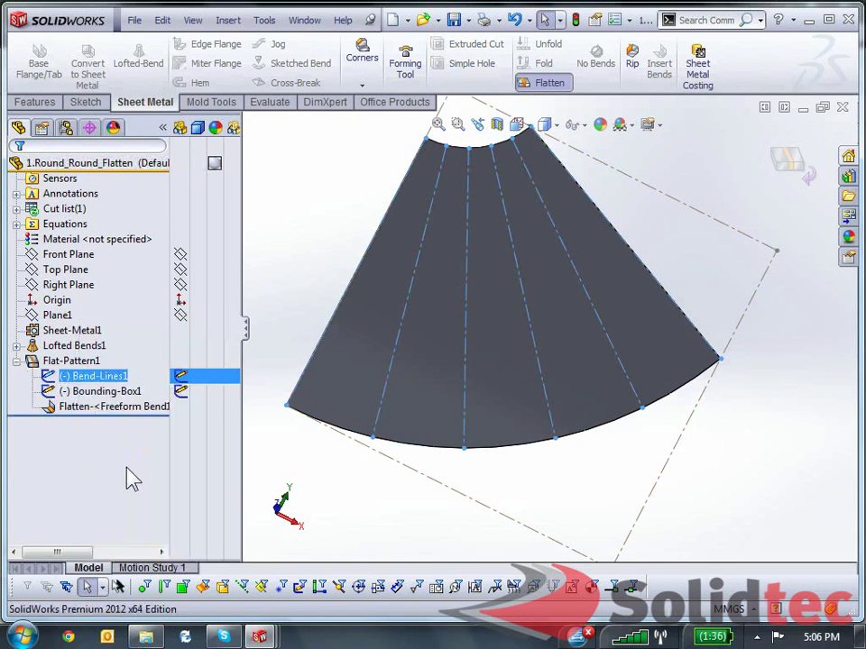
pyautogui.click(85, 422)
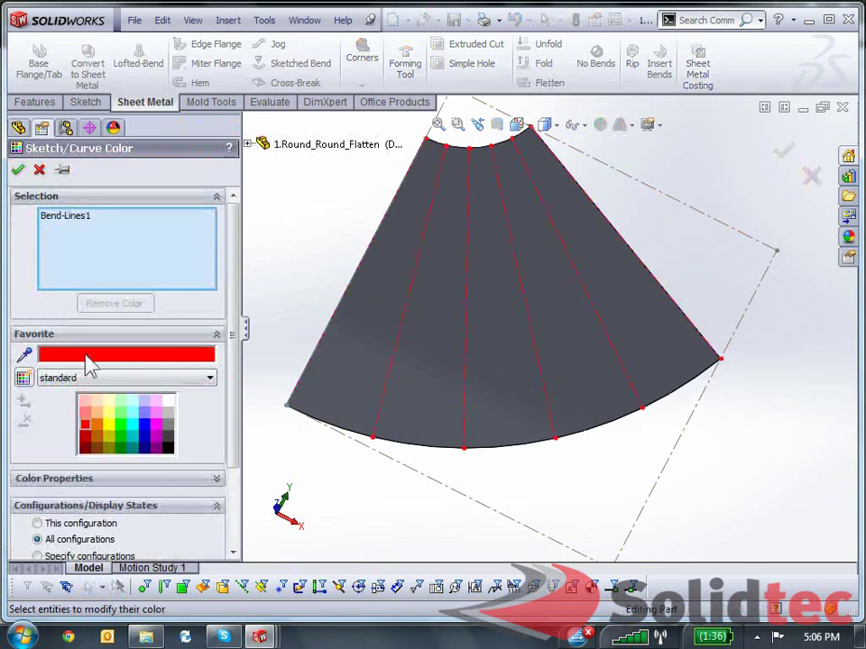
pyautogui.click(18, 170)
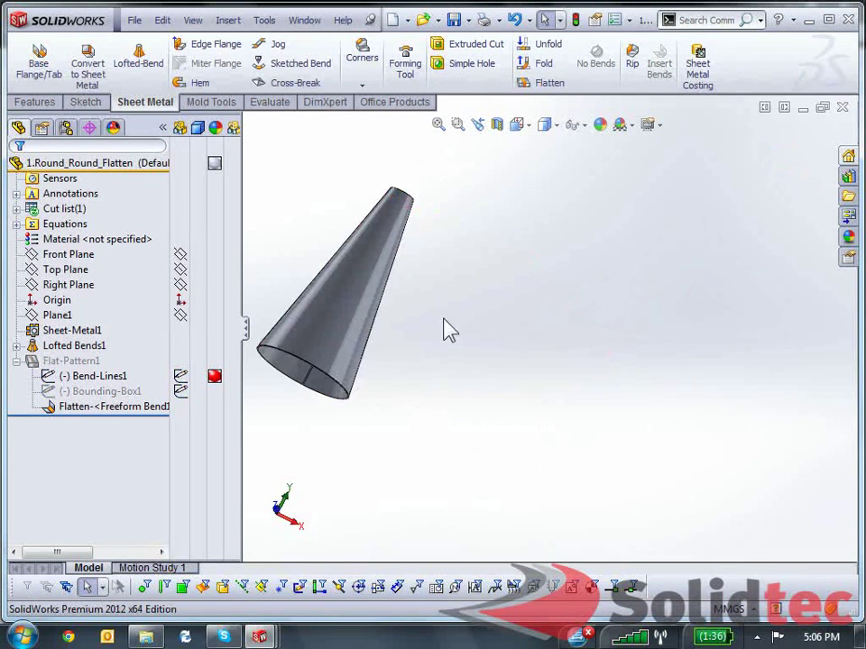
# Step: Switch to the open part 2.Round_Round_OffsetFlatten
pyautogui.moveTo(450, 331); pyautogui.dragTo(426, 378, button='middle')
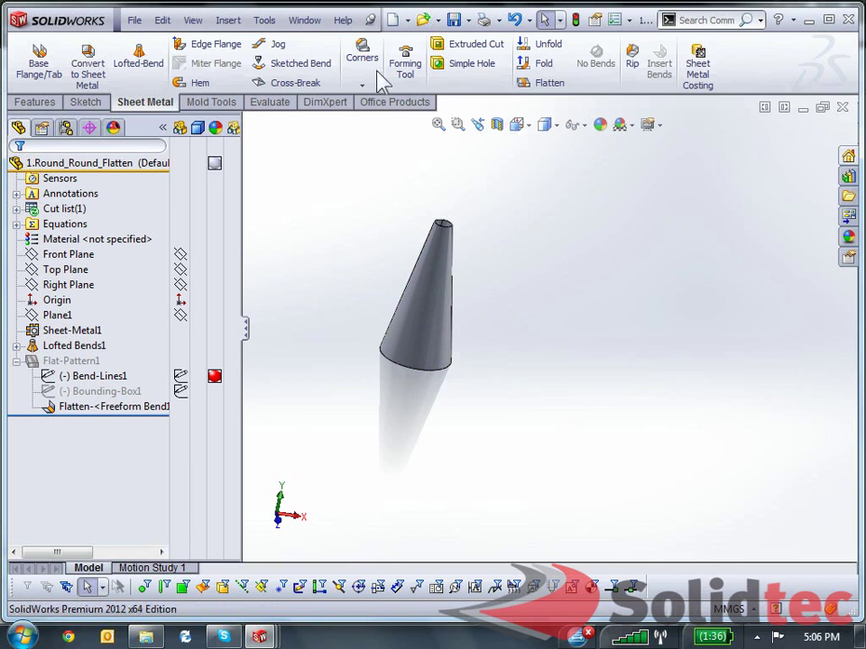
pyautogui.click(313, 23)
pyautogui.click(330, 185)
# Step: Create a lofted bend from TopProfile to BottomProfile, 1.00 mm thick, with bend lines controlled by a maximum deviation of 0.50 mm
pyautogui.moveTo(576, 356); pyautogui.dragTo(582, 377, button='middle')
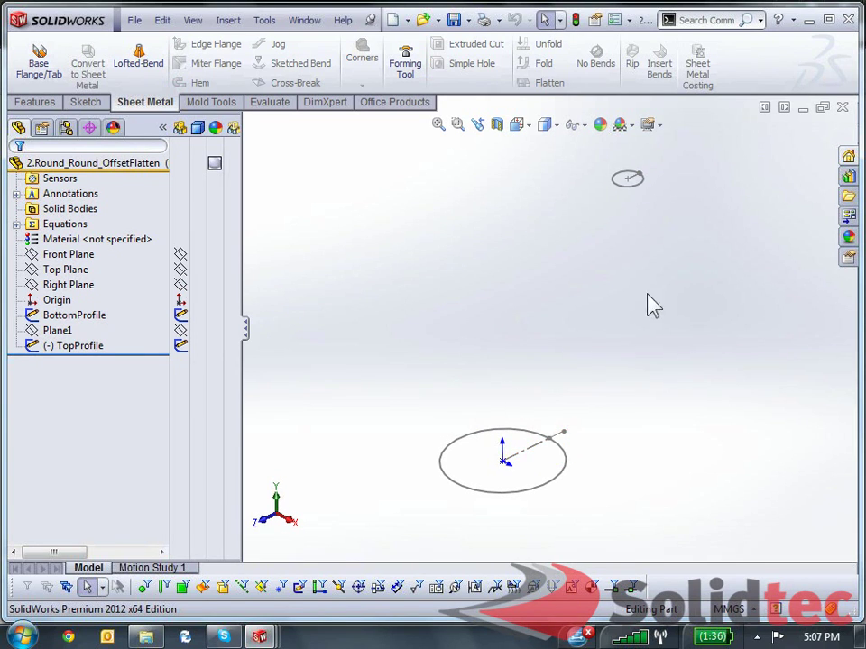
pyautogui.moveTo(604, 388); pyautogui.dragTo(586, 415, button='middle')
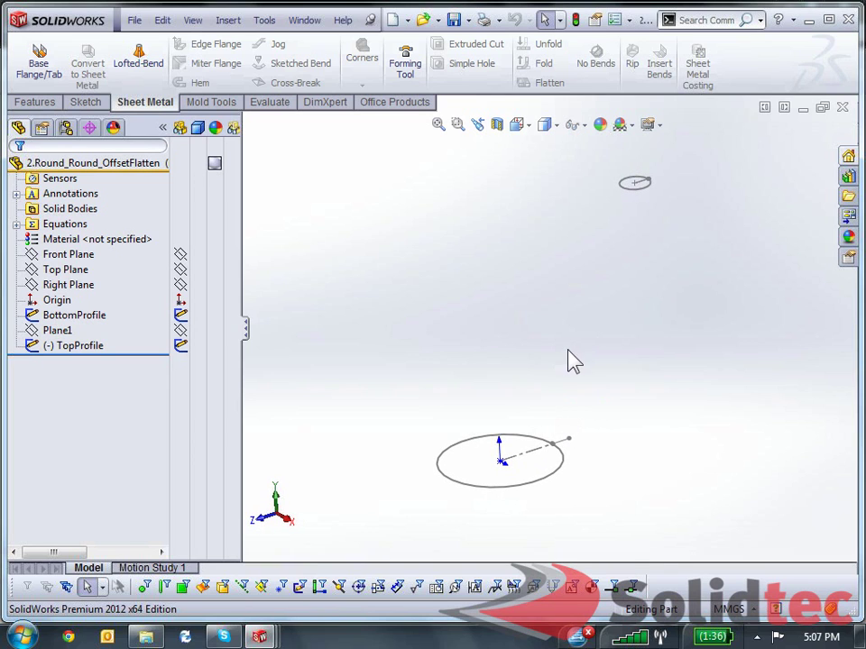
pyautogui.click(139, 56)
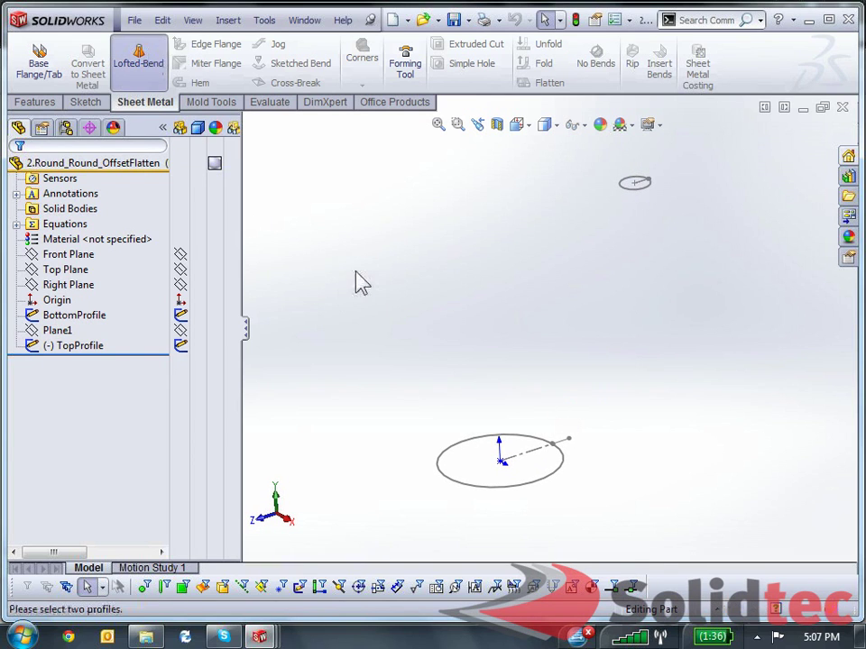
pyautogui.click(629, 193)
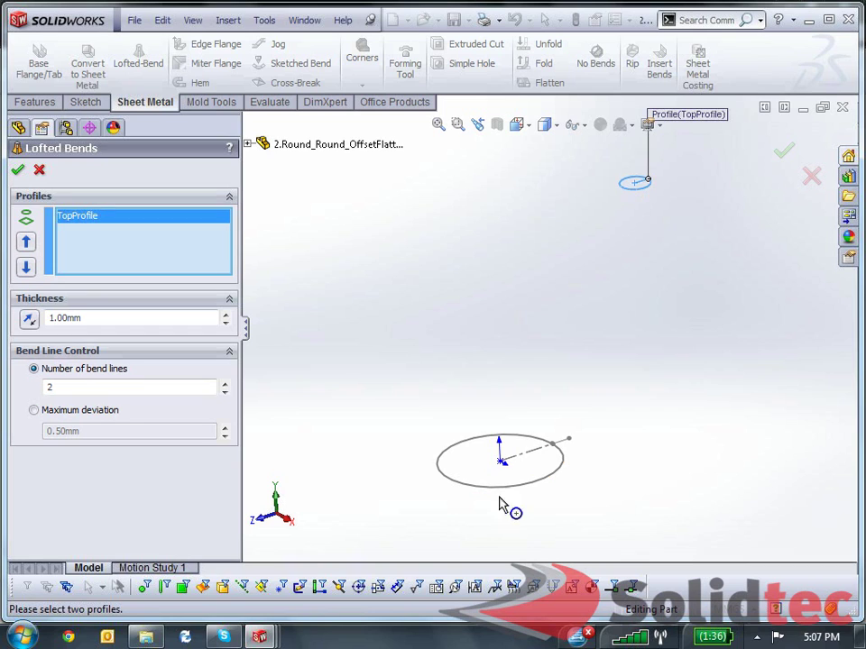
pyautogui.click(504, 487)
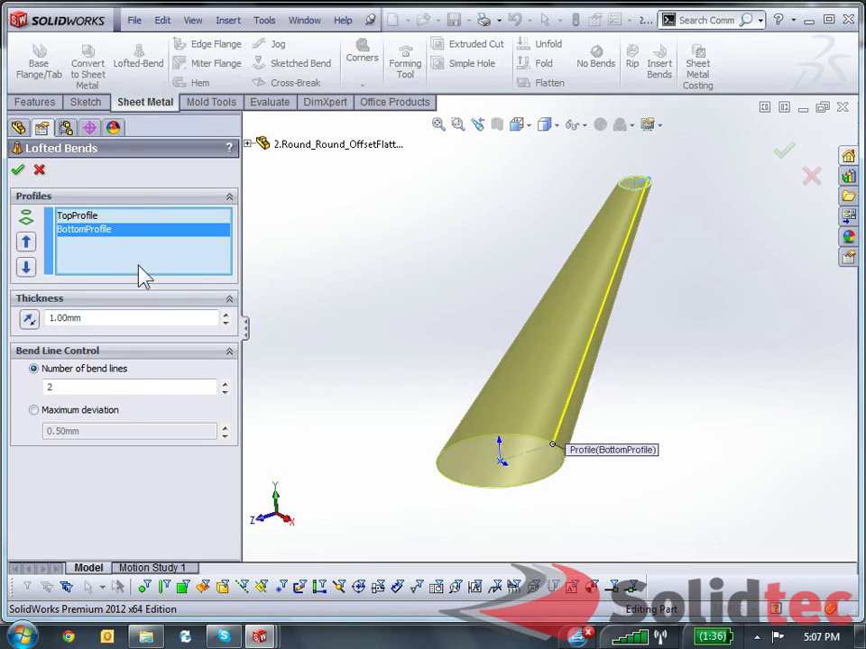
pyautogui.doubleClick(192, 387)
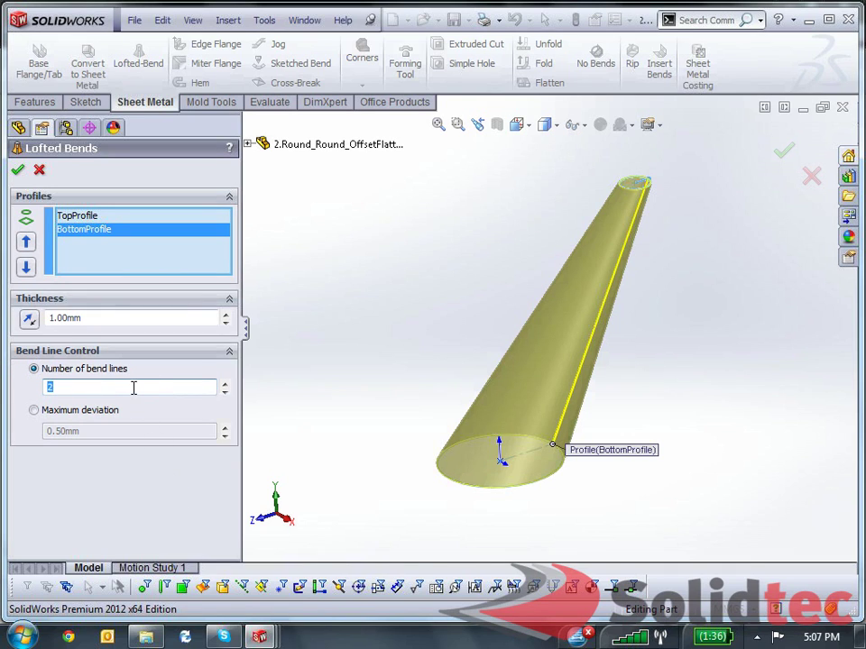
pyautogui.click(58, 411)
pyautogui.moveTo(83, 431); pyautogui.dragTo(18, 431)
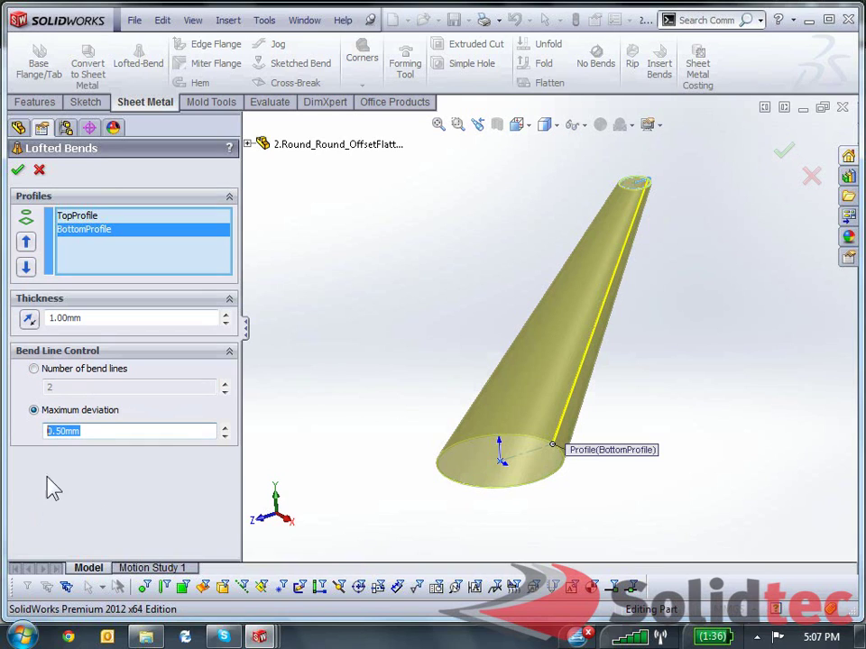
pyautogui.click(17, 171)
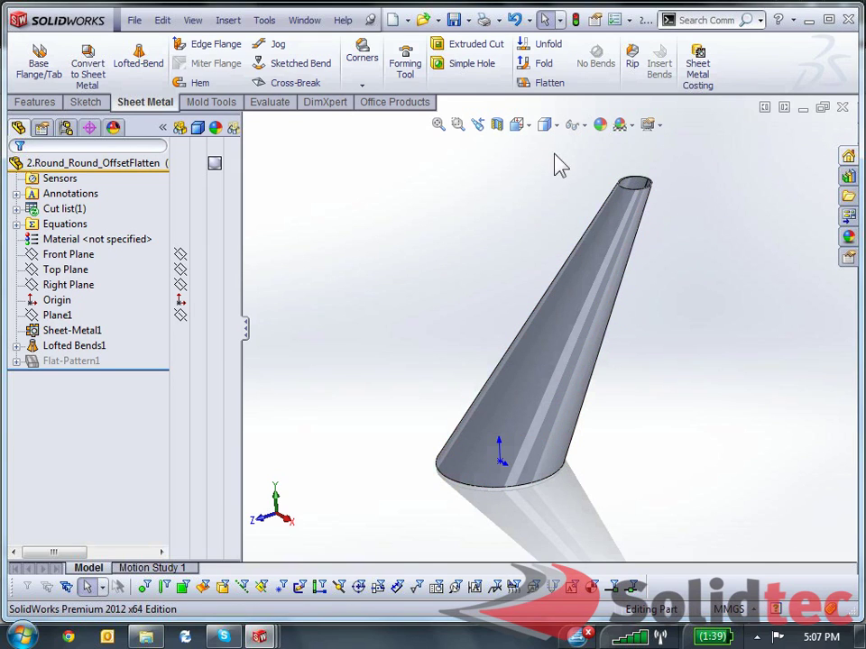
# Step: Flatten the offset lofted bend and expand its flat pattern feature in the tree
pyautogui.click(546, 83)
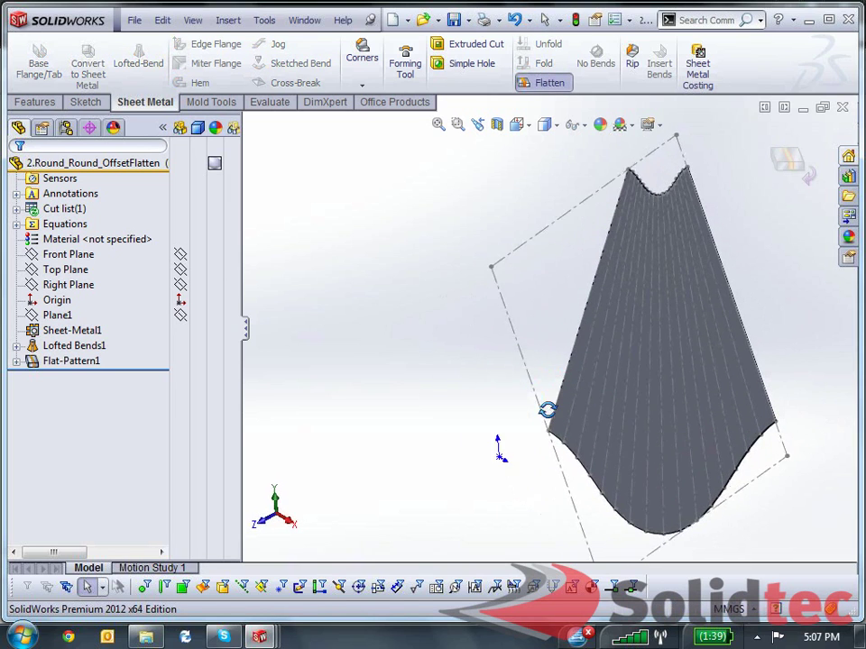
pyautogui.moveTo(662, 415); pyautogui.dragTo(712, 391, button='middle')
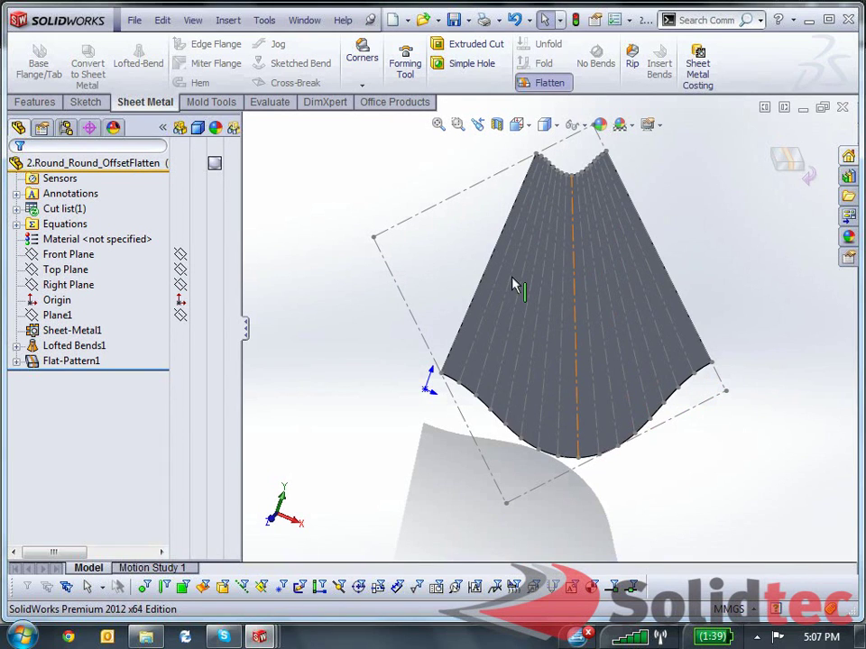
pyautogui.click(72, 360)
pyautogui.click(15, 361)
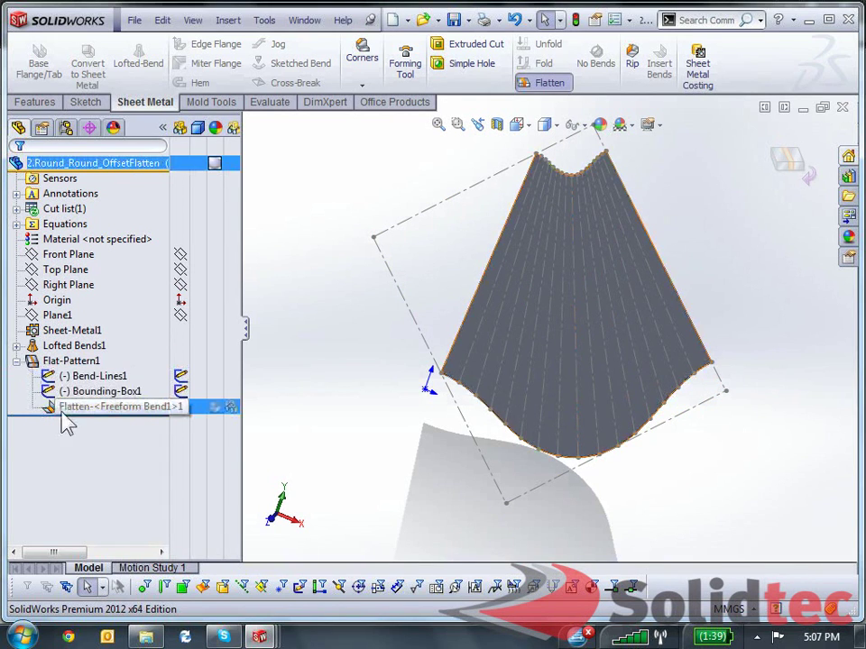
# Step: Color the offset part's Bend-Lines1 sketch red for all configurations
pyautogui.click(81, 393)
pyautogui.click(90, 376)
pyautogui.rightClick(81, 377)
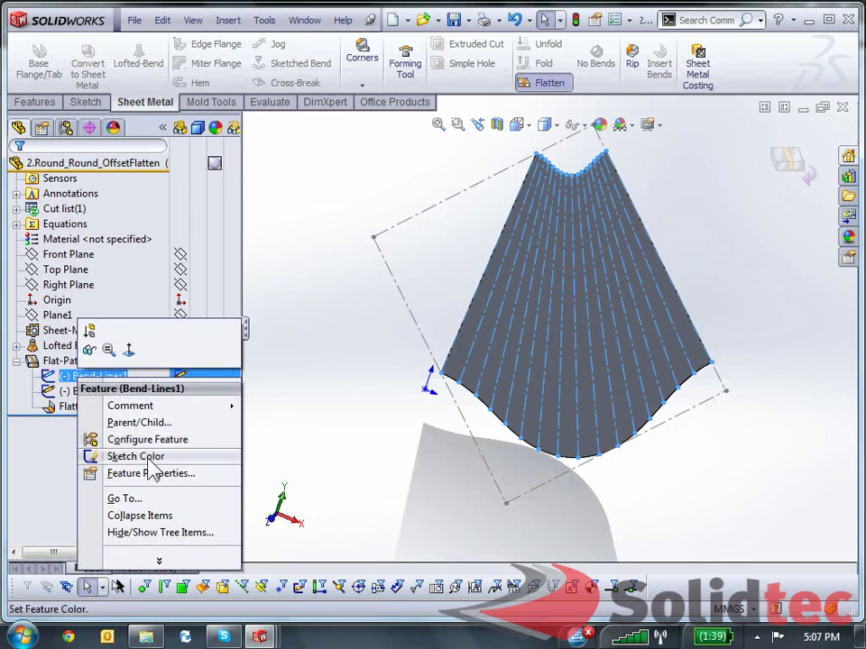
pyautogui.click(121, 456)
pyautogui.click(85, 424)
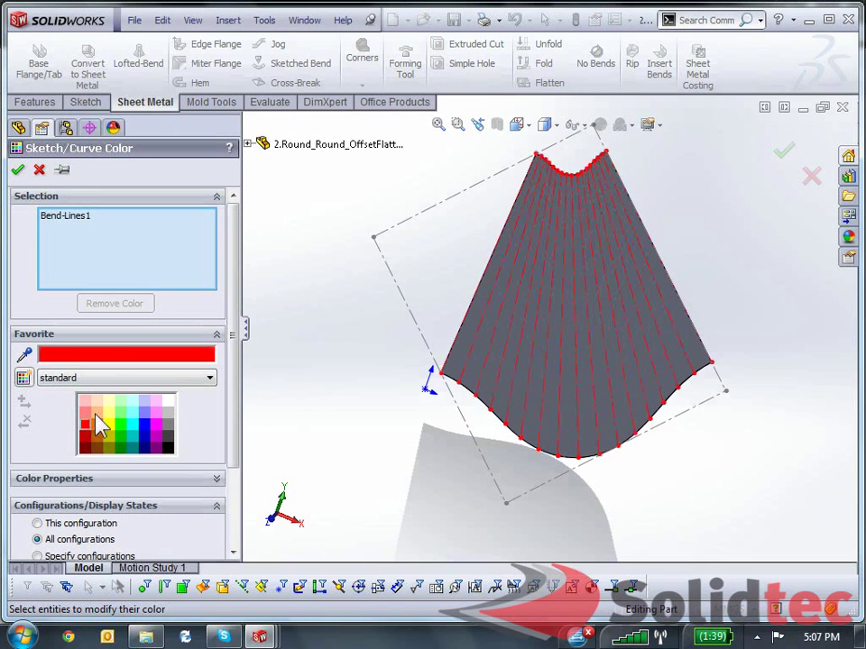
pyautogui.click(17, 169)
# Step: Show the bend deviation of the flattened freeform bend and move the top edge's callout clear of the flat pattern
pyautogui.scroll(-3, 505, 361)
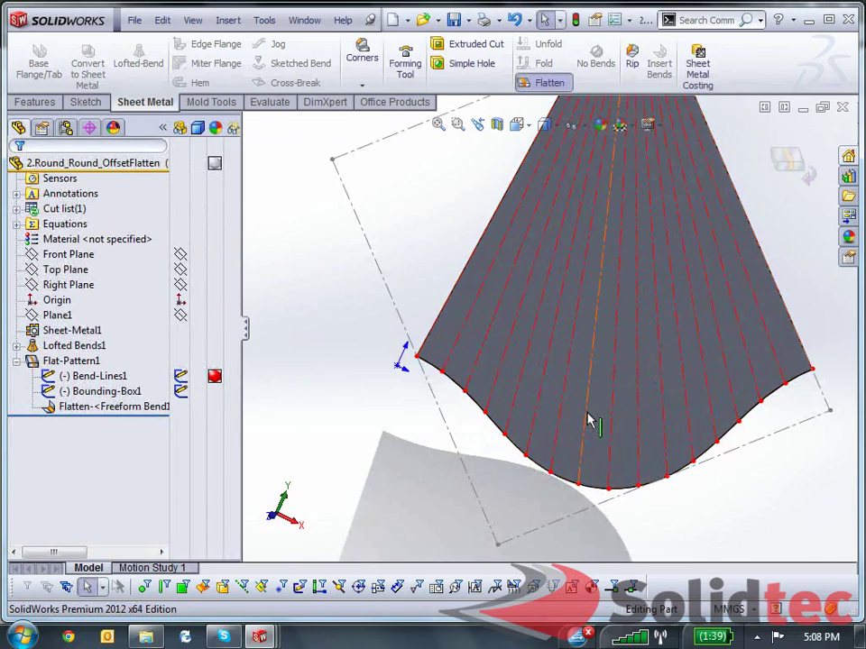
pyautogui.scroll(2, 590, 422)
pyautogui.click(135, 411)
pyautogui.rightClick(137, 413)
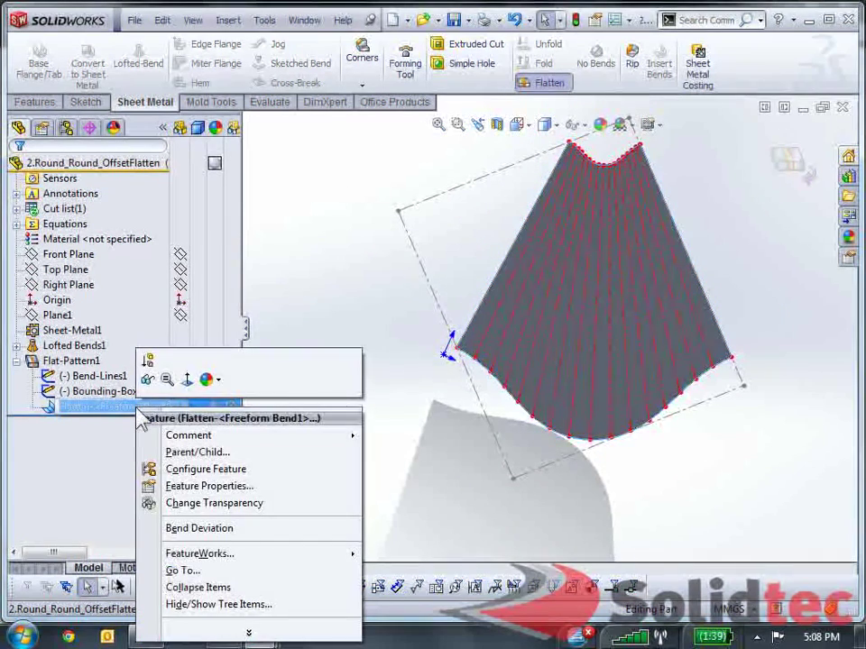
pyautogui.click(78, 434)
pyautogui.rightClick(87, 406)
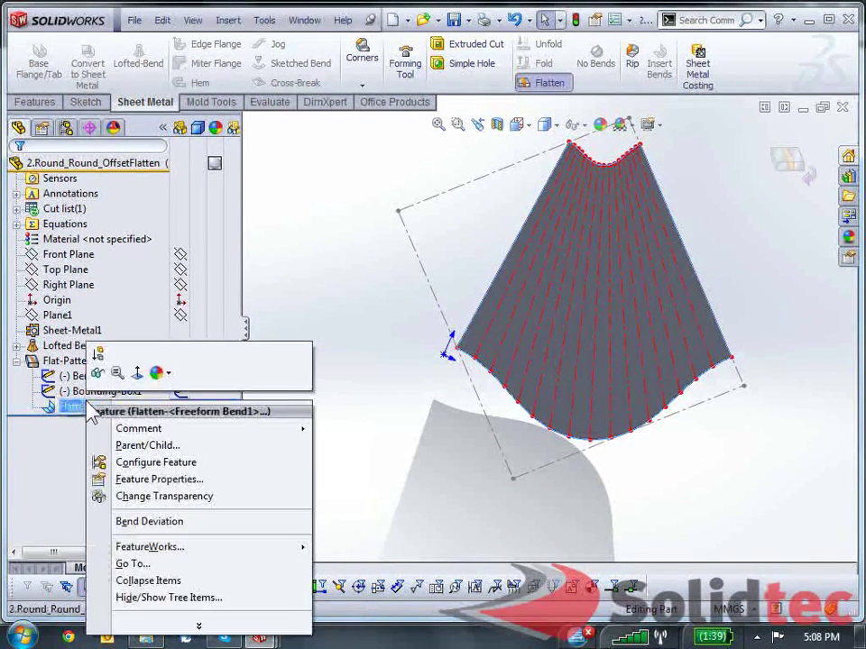
pyautogui.click(149, 521)
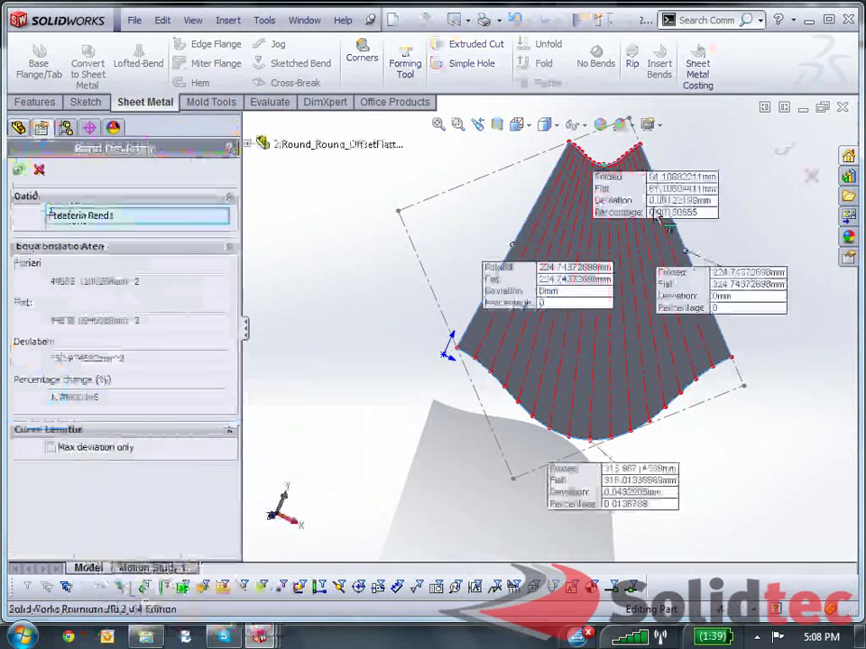
pyautogui.scroll(-2, 577, 200)
pyautogui.moveTo(575, 197); pyautogui.dragTo(397, 180)
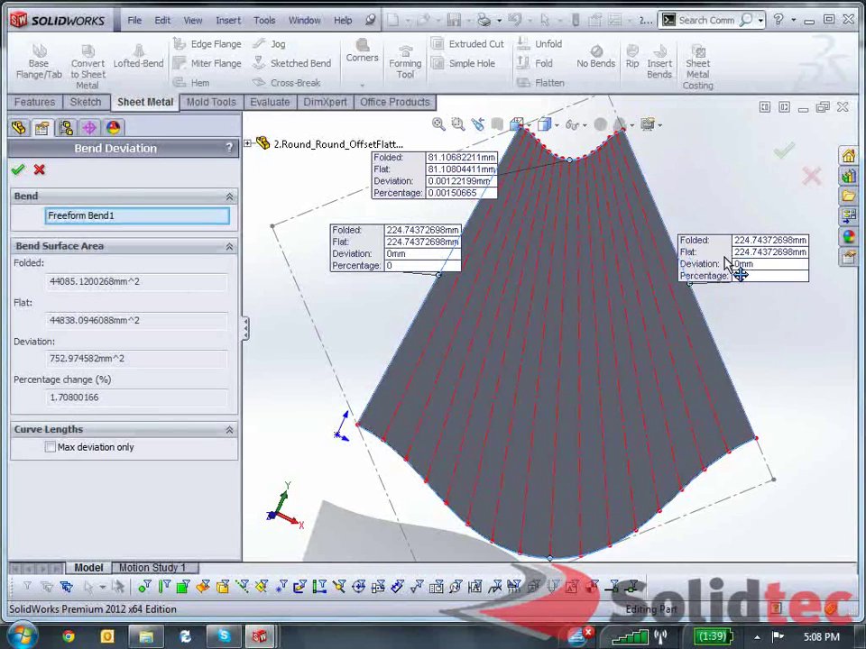
# Step: Limit the bend deviation display to the maximum deviation only, move its callout off the bottom edge, and close the deviation check
pyautogui.click(51, 447)
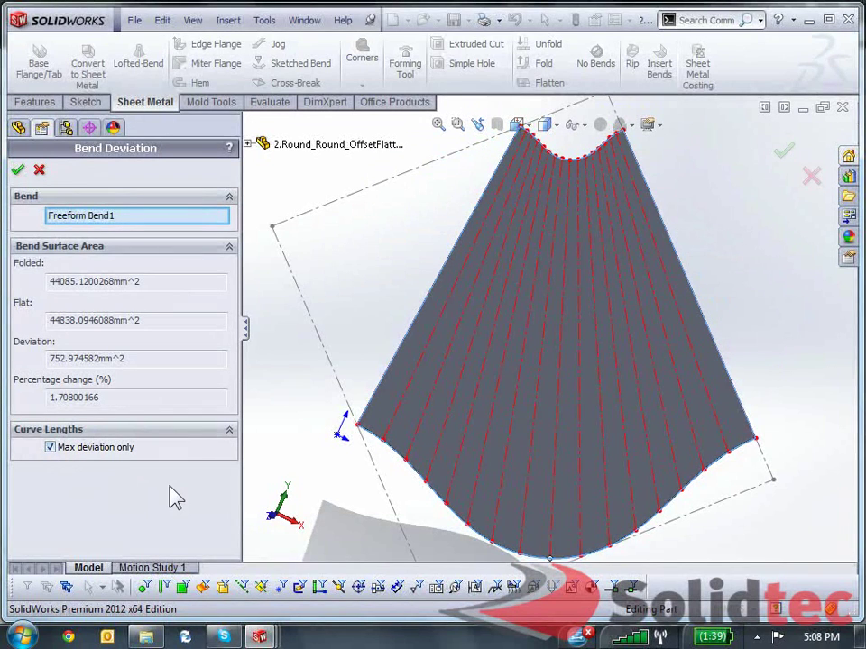
pyautogui.scroll(3, 546, 336)
pyautogui.moveTo(549, 496); pyautogui.dragTo(401, 484)
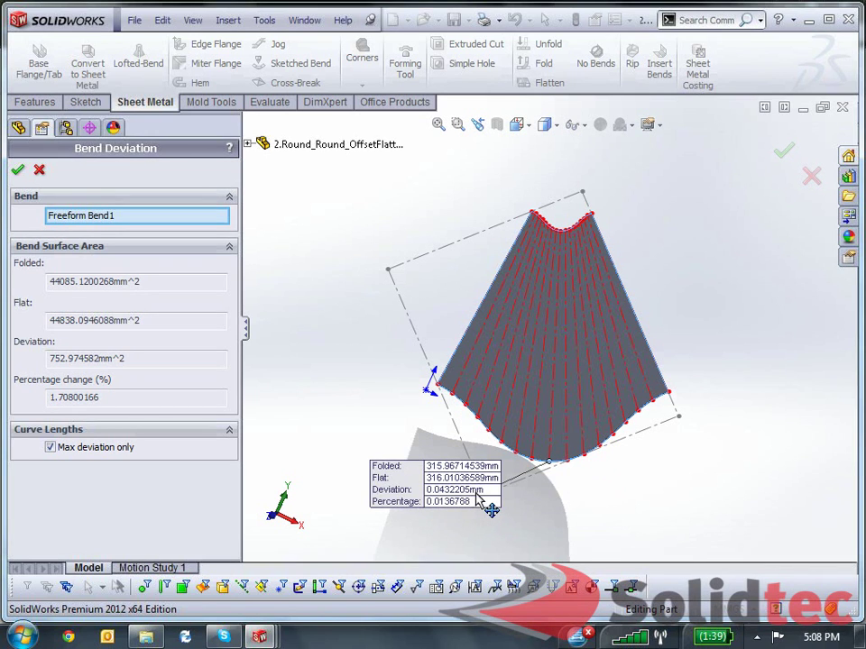
pyautogui.click(783, 152)
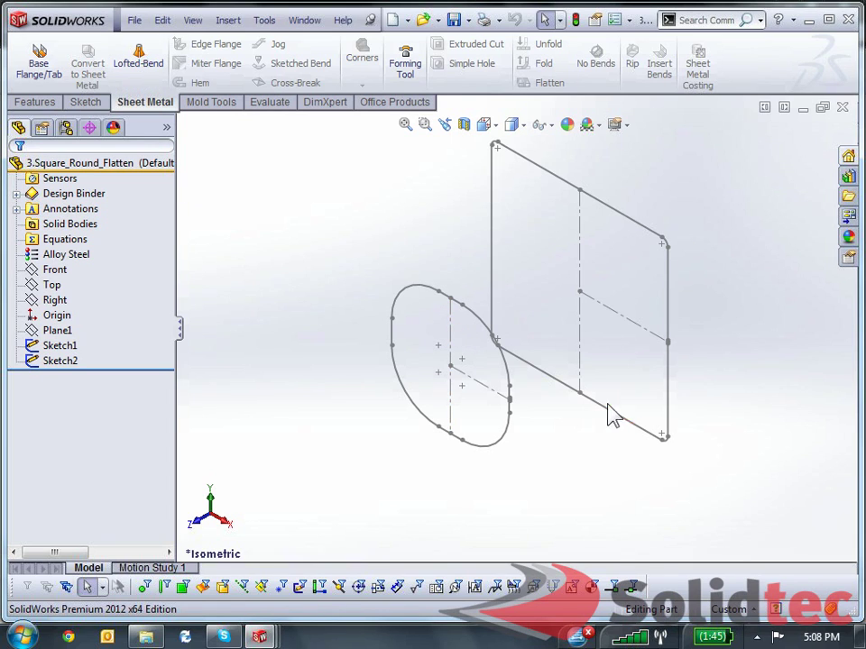
# Step: Examine the open side and corners of the square and round profiles in the part 3.Square_Round_Flatten
pyautogui.scroll(-10, 626, 381)
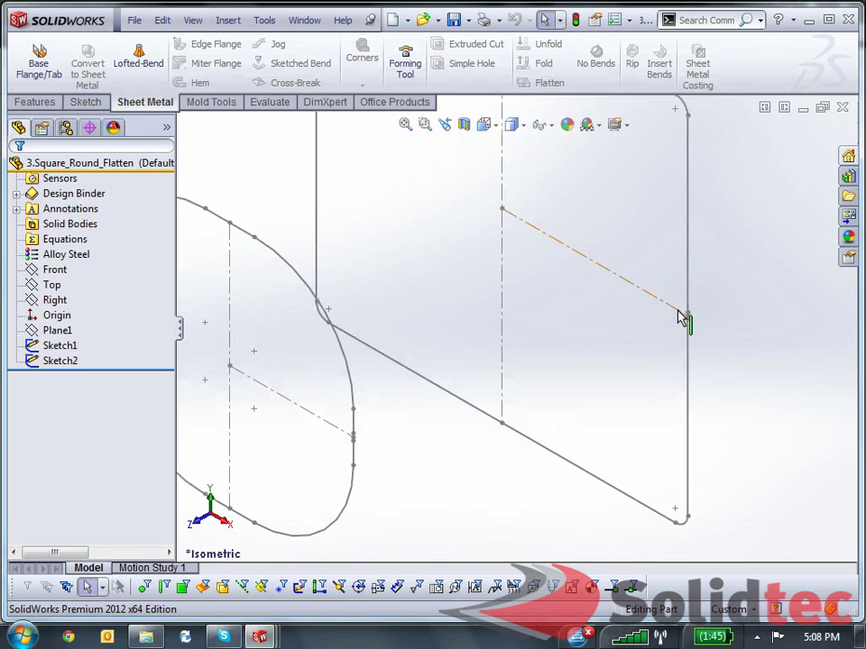
pyautogui.scroll(5, 631, 361)
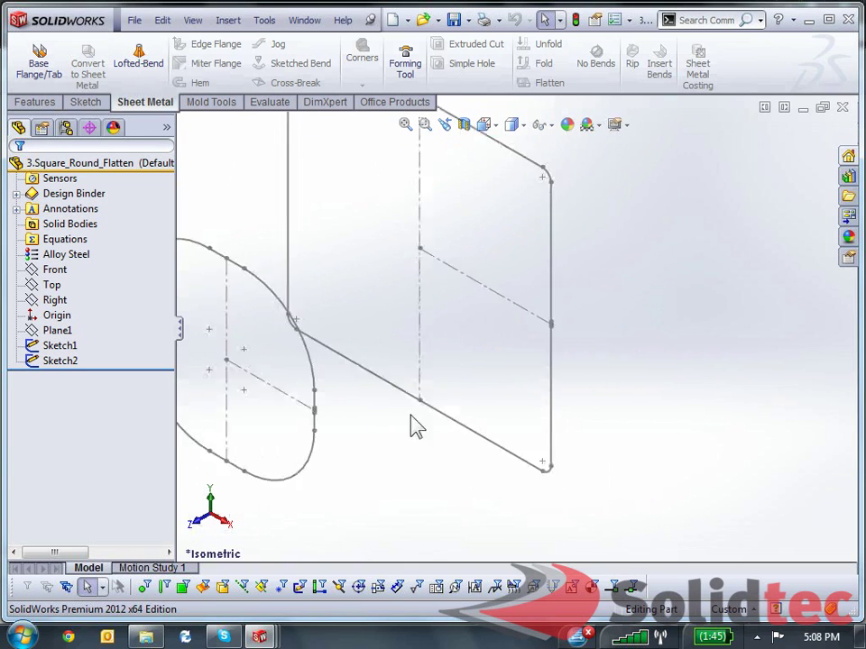
pyautogui.scroll(-6, 361, 396)
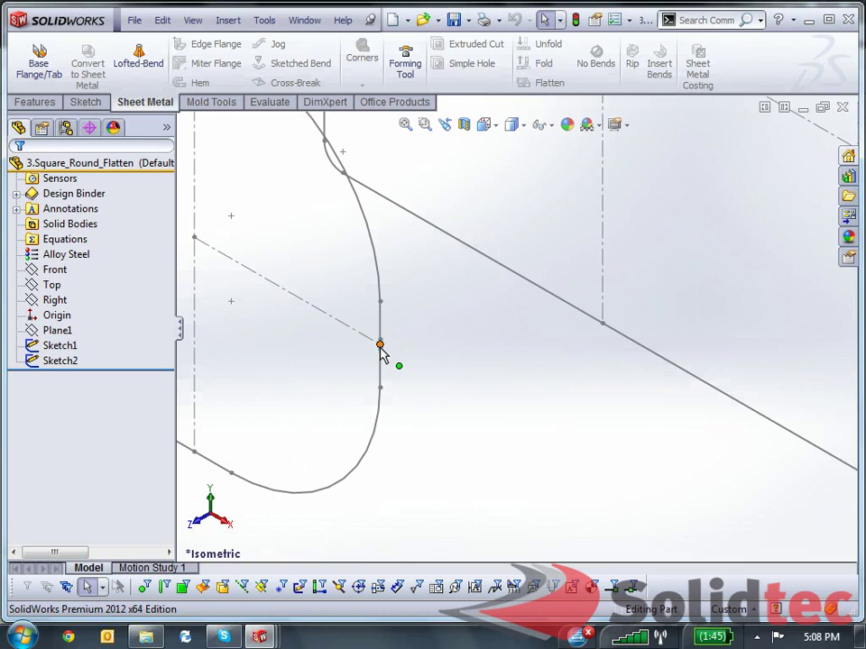
pyautogui.scroll(5, 403, 383)
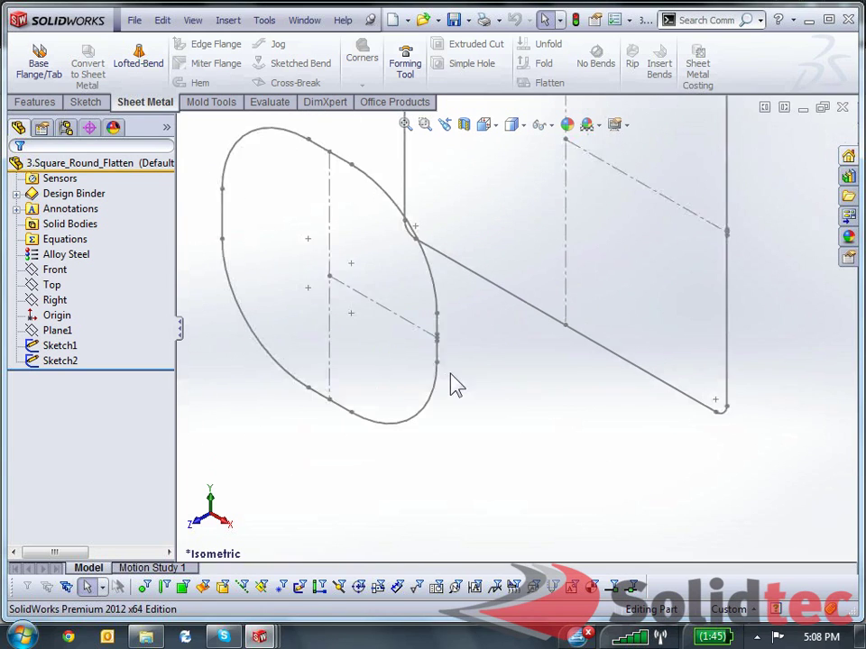
pyautogui.scroll(4, 589, 338)
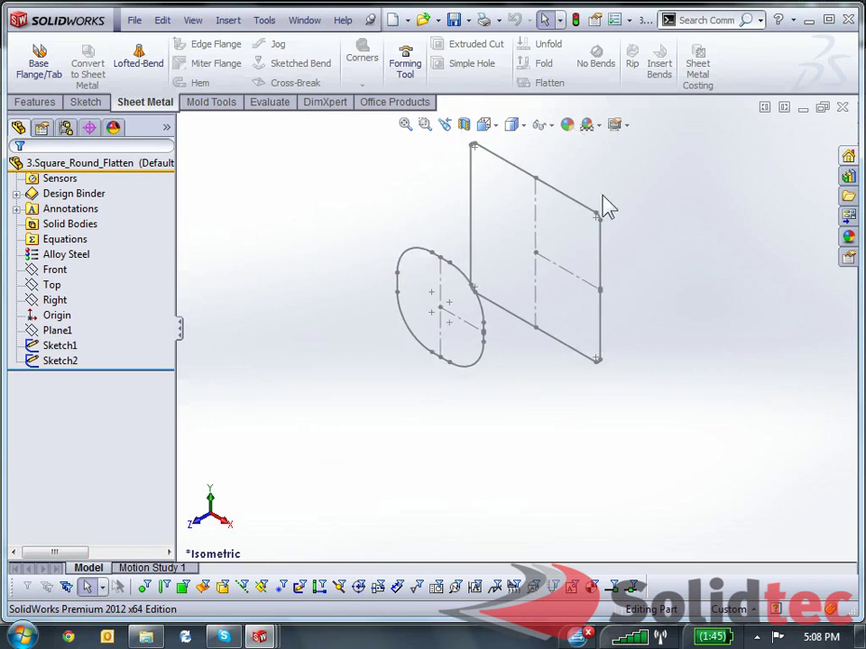
pyautogui.scroll(-2, 619, 193)
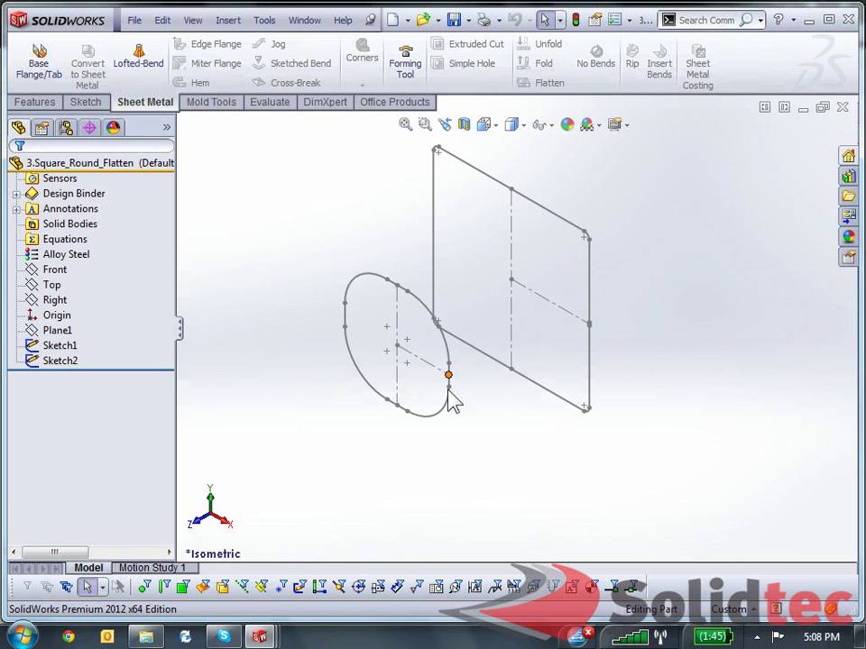
# Step: Create a 1.00 mm thick lofted bend from square Sketch1 to round Sketch2, increasing the number of bend lines
pyautogui.click(142, 61)
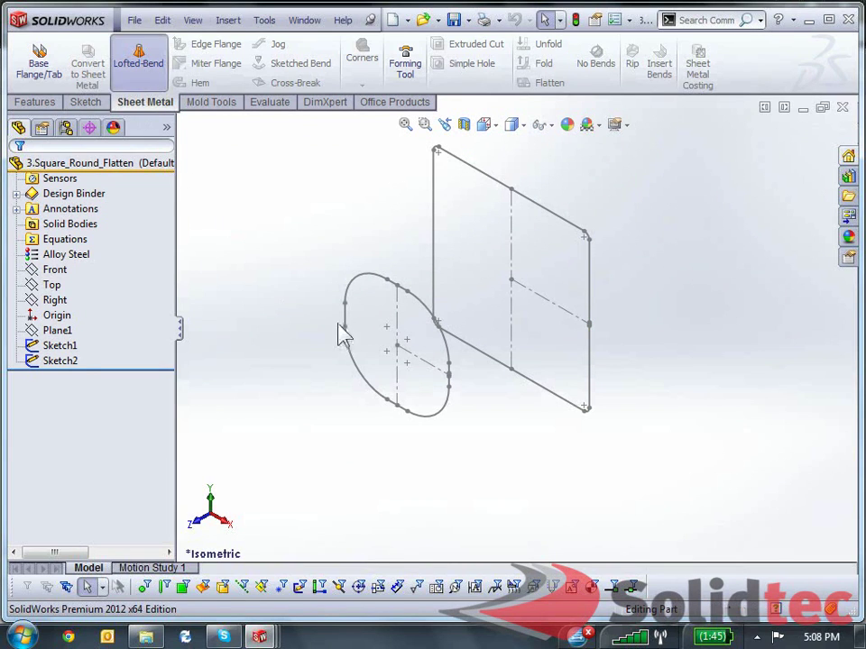
pyautogui.click(586, 301)
pyautogui.click(443, 348)
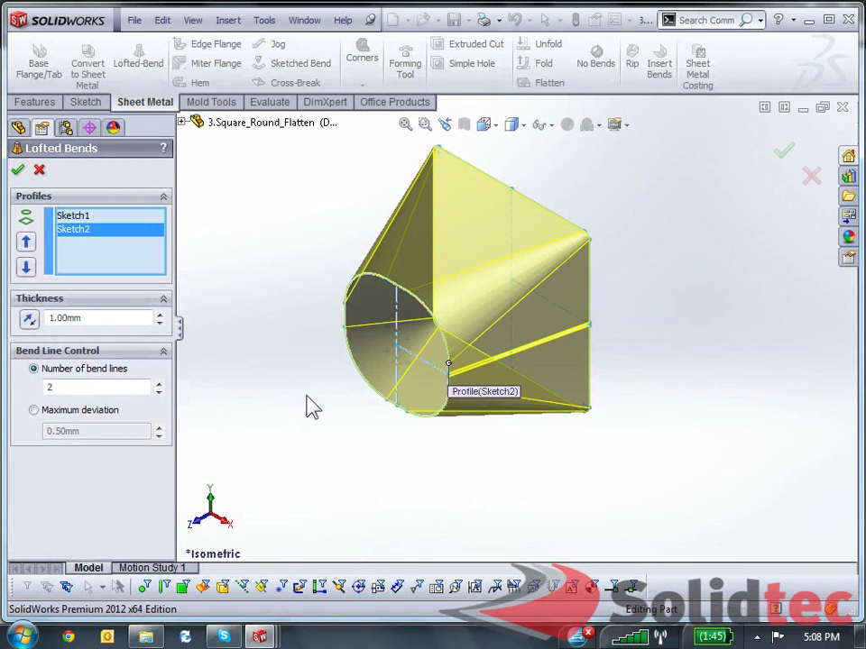
pyautogui.moveTo(307, 406)
pyautogui.mouseDown(button='middle')
pyautogui.moveTo(310, 370)
pyautogui.moveTo(307, 392)
pyautogui.mouseUp(button='middle')
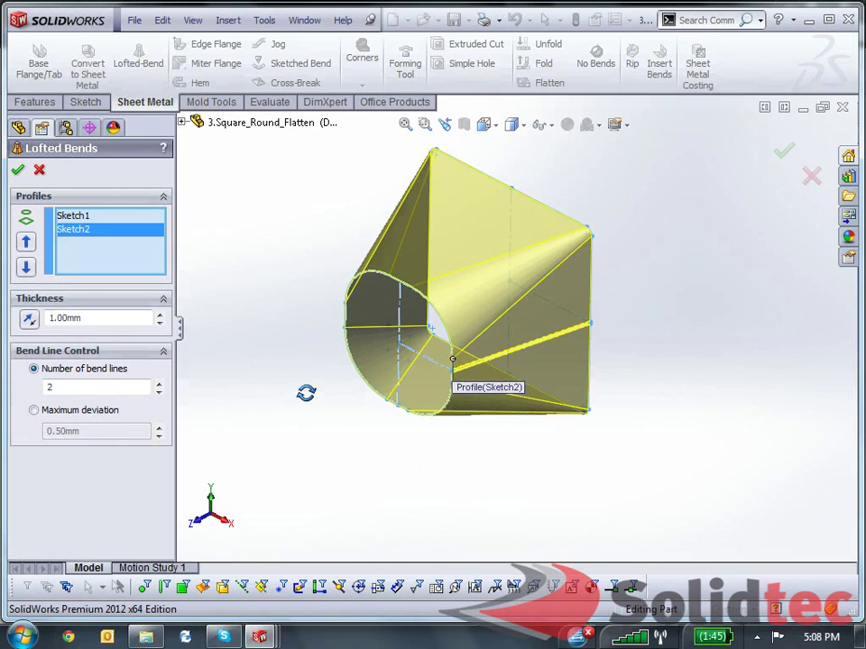
pyautogui.click(158, 384)
pyautogui.click(159, 384)
pyautogui.click(159, 384)
pyautogui.click(159, 384)
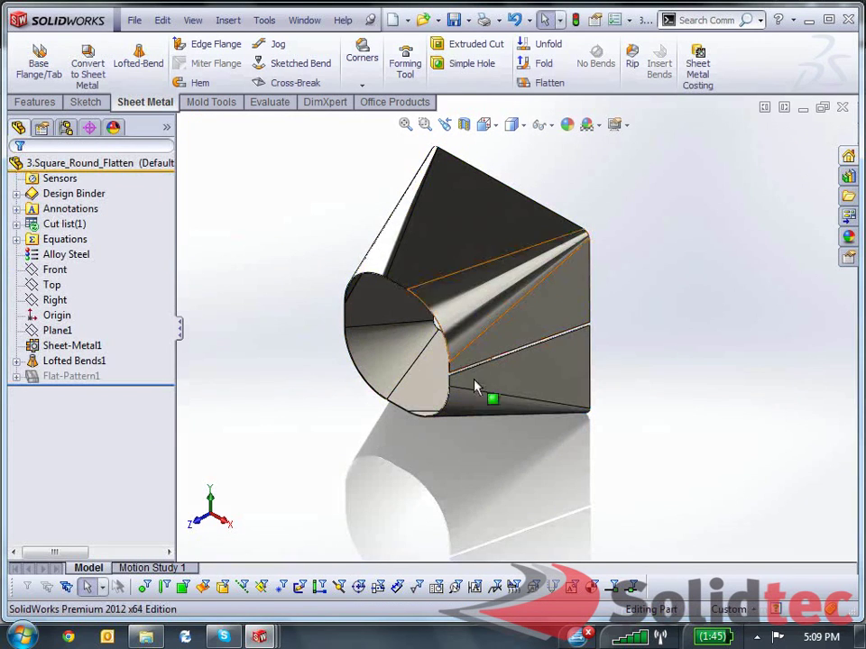
# Step: Flatten the square-to-round lofted bend
pyautogui.moveTo(499, 387); pyautogui.dragTo(471, 448, button='middle')
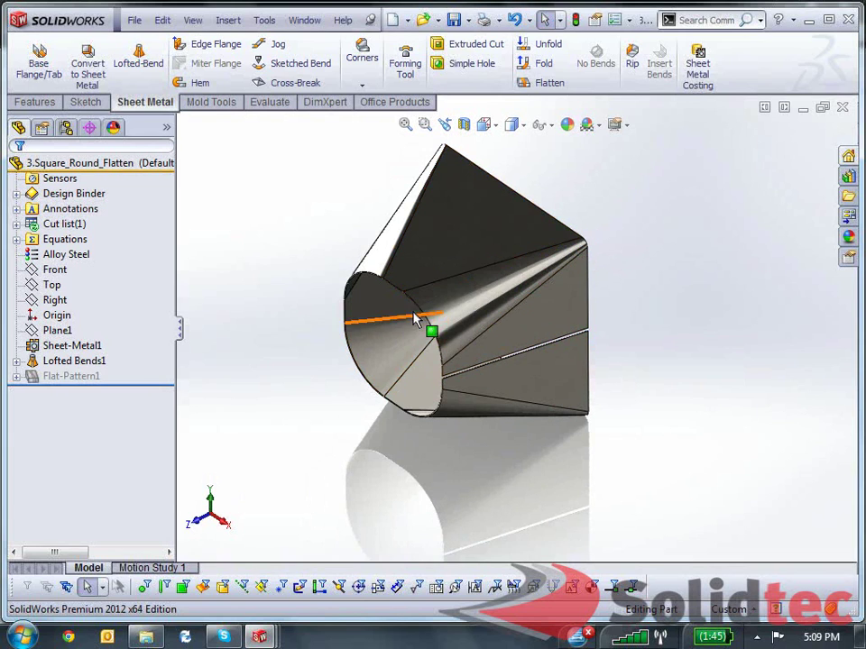
pyautogui.click(559, 93)
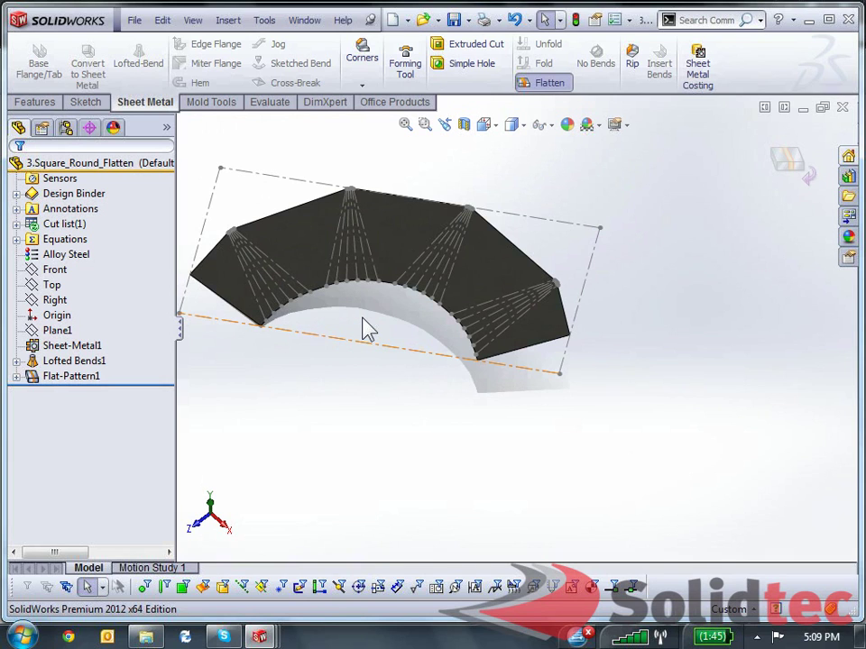
pyautogui.scroll(-2, 365, 329)
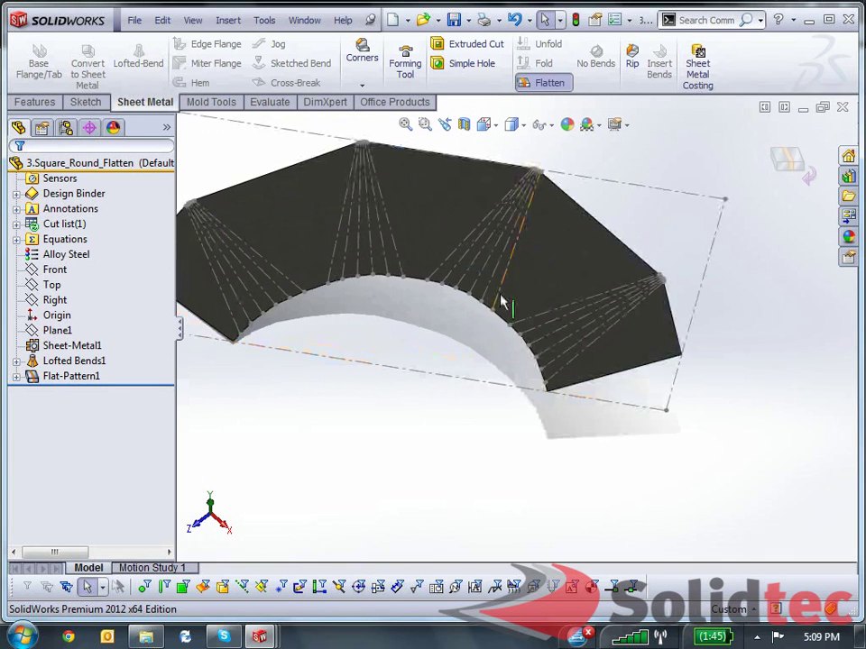
# Step: Open Design Journal.doc from the part's Design Binder, review the maximum deviation illustration, and close the document
pyautogui.click(17, 193)
pyautogui.rightClick(64, 208)
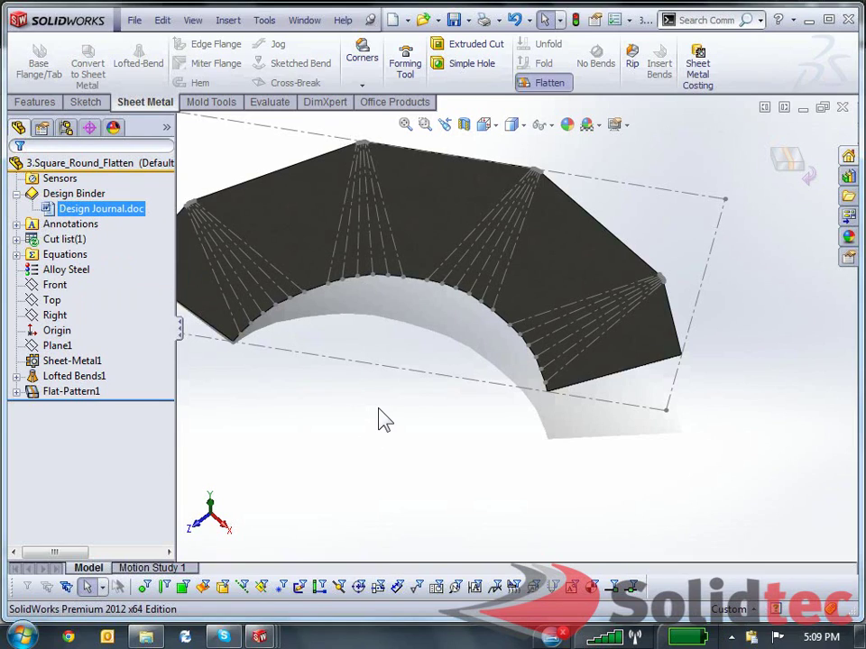
pyautogui.scroll(3, 464, 393)
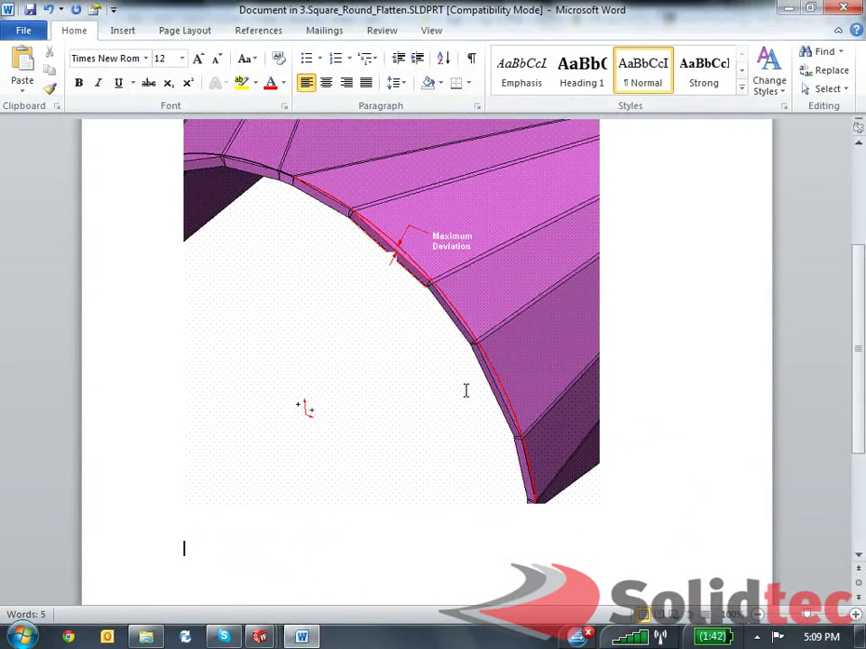
pyautogui.scroll(3, 465, 389)
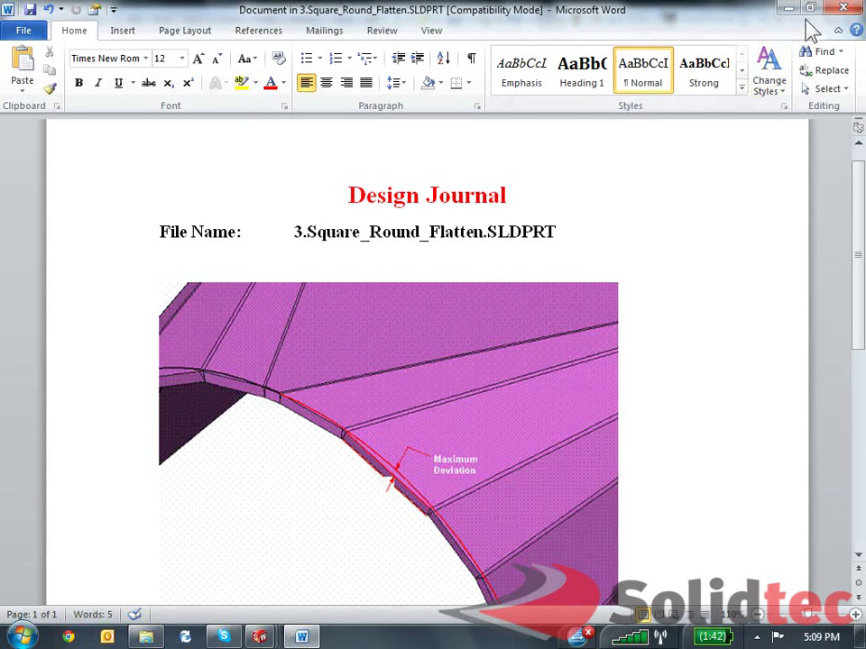
pyautogui.click(843, 8)
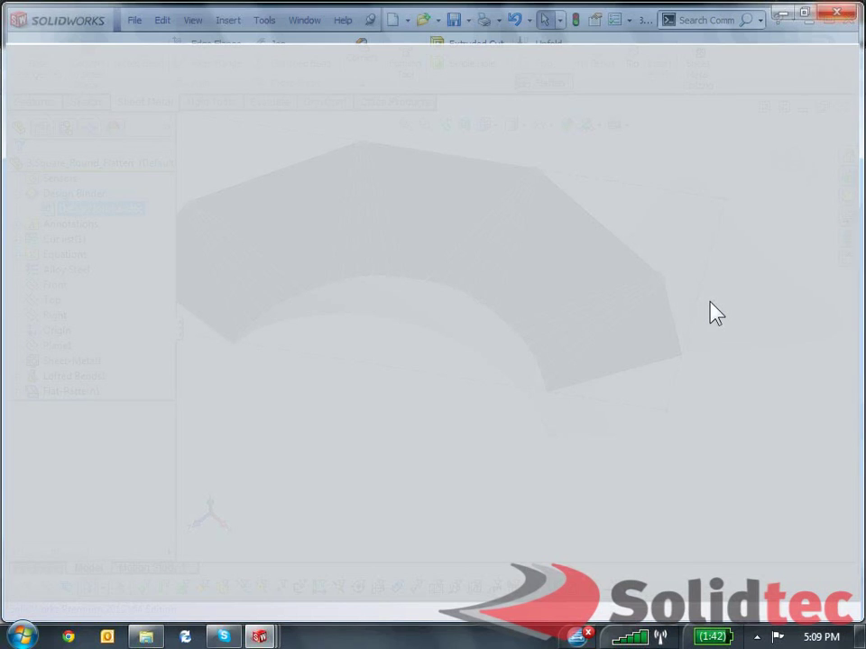
# Step: Return the square-to-round part to its folded state and switch to the open part 4.Bracket
pyautogui.moveTo(715, 312); pyautogui.dragTo(793, 161, button='middle')
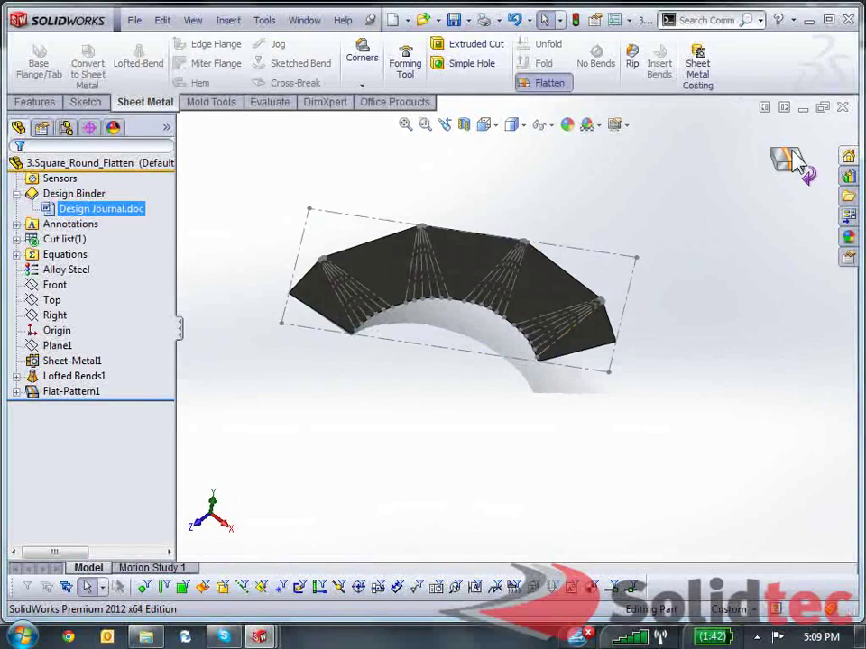
pyautogui.click(794, 161)
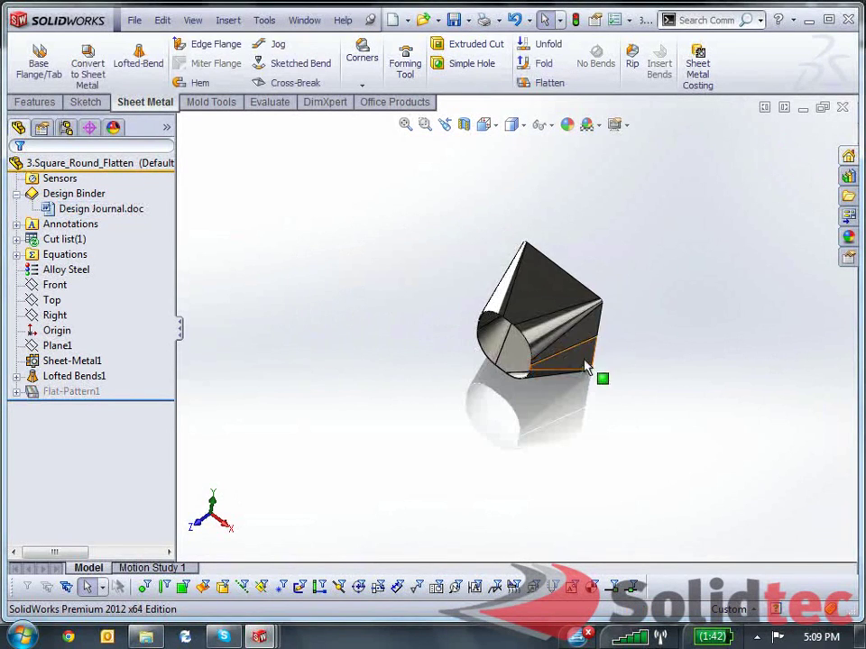
pyautogui.click(304, 20)
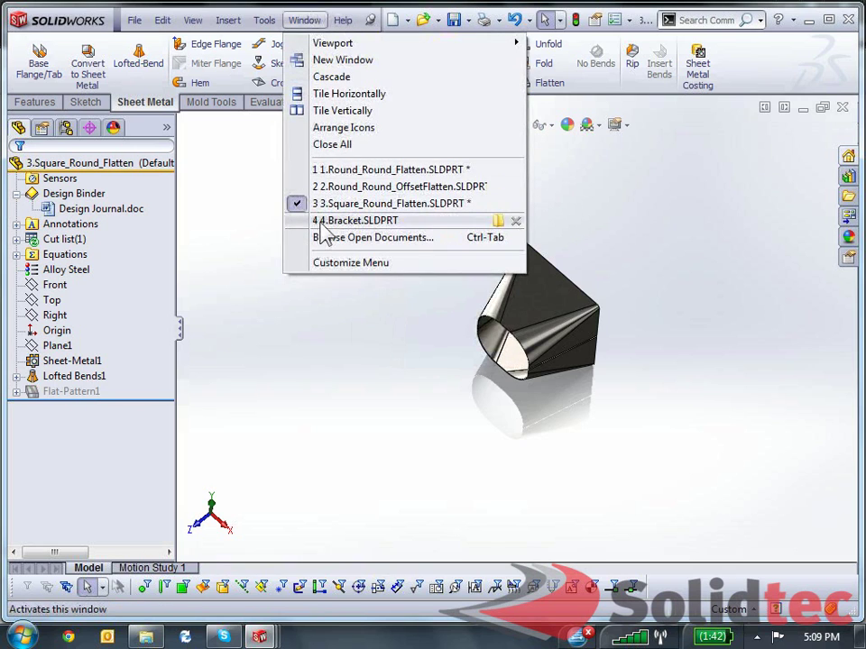
pyautogui.click(315, 221)
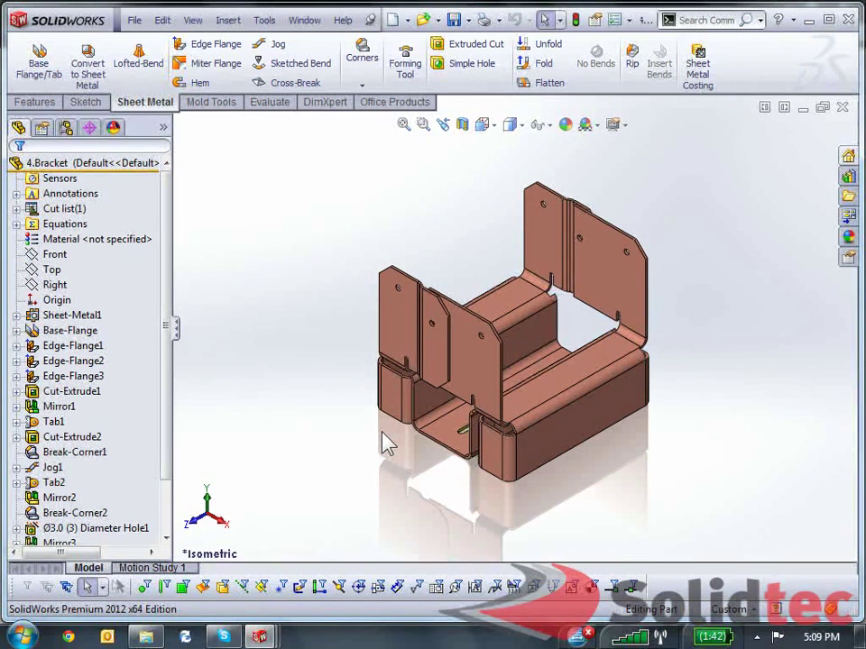
# Step: Flatten the bracket and view its flat pattern face-on
pyautogui.scroll(2, 406, 446)
pyautogui.moveTo(481, 475)
pyautogui.mouseDown(button='middle')
pyautogui.moveTo(479, 458)
pyautogui.moveTo(485, 477)
pyautogui.mouseUp(button='middle')
pyautogui.scroll(-2, 170, 328)
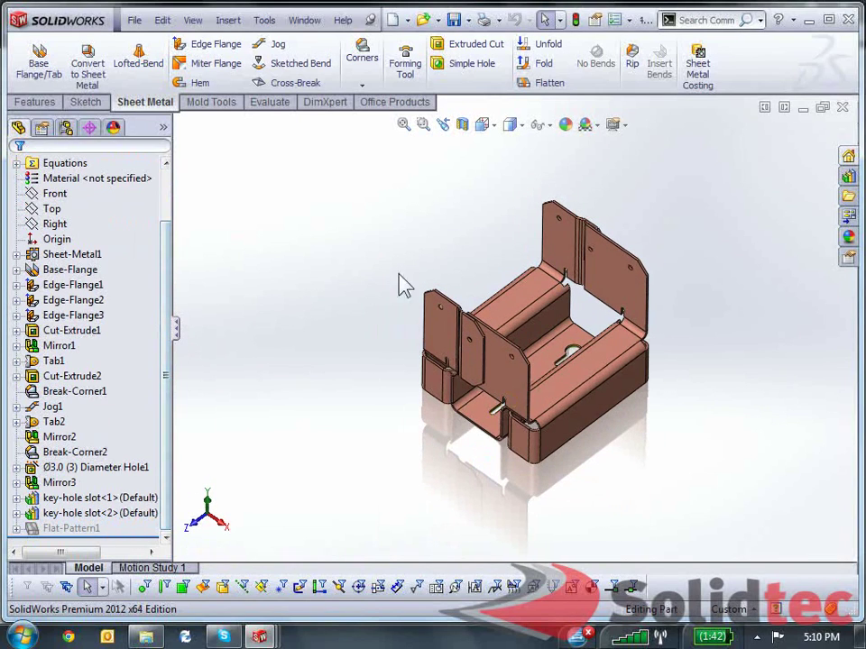
pyautogui.click(528, 81)
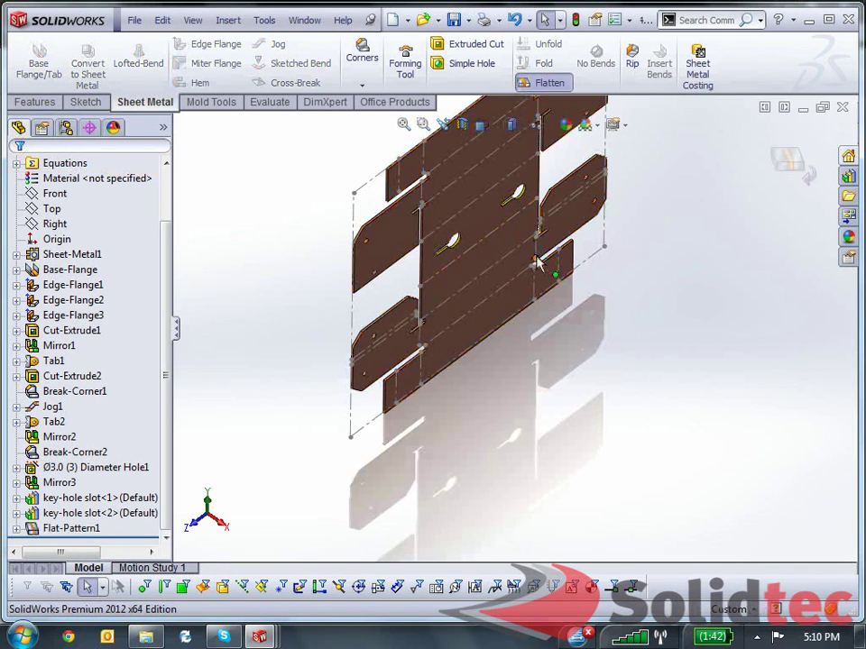
pyautogui.hotkey('ctrl', '8')
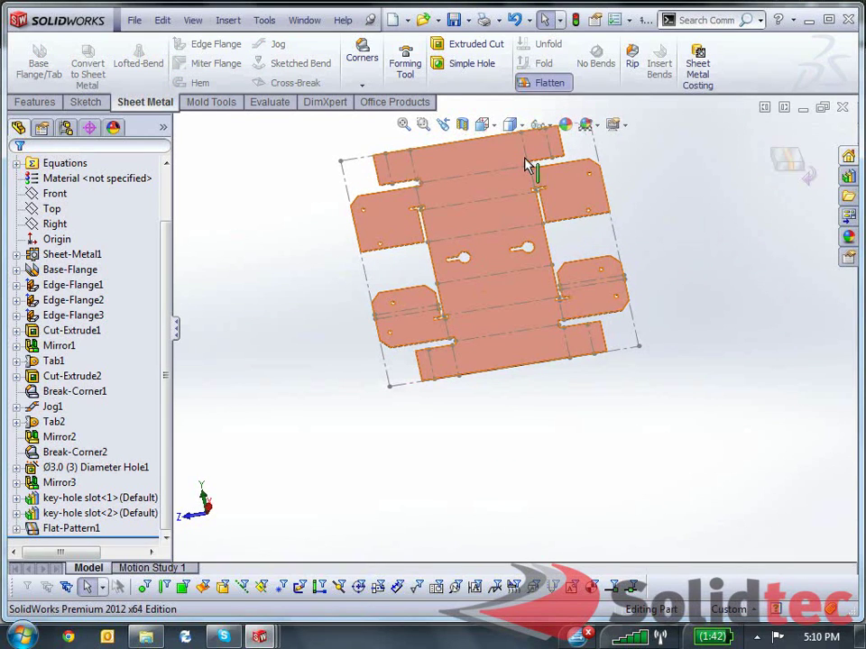
pyautogui.click(94, 497)
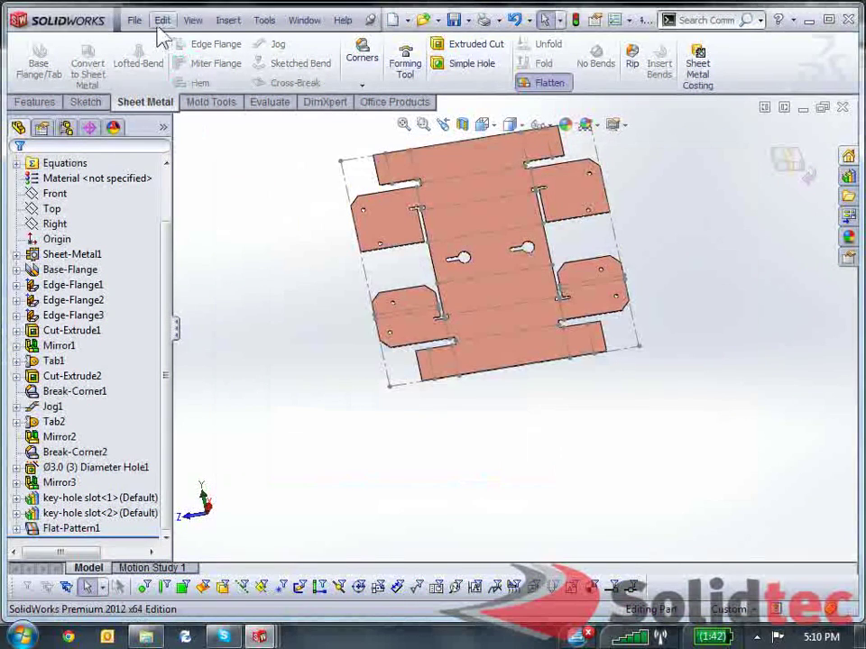
# Step: Create a drawing from the bracket part using the Drawing template and the C (ANSI) Landscape sheet size
pyautogui.click(133, 19)
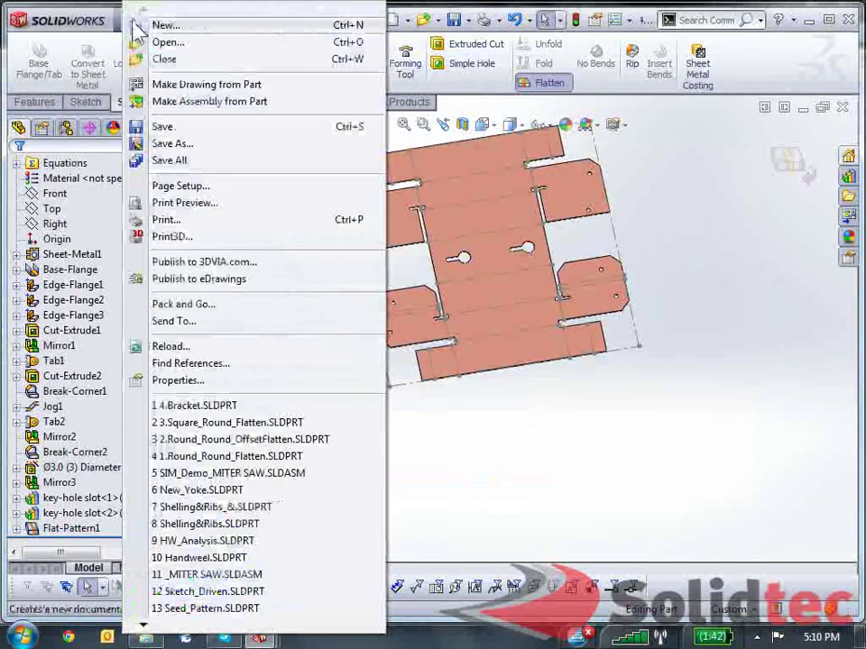
pyautogui.click(158, 84)
pyautogui.click(466, 225)
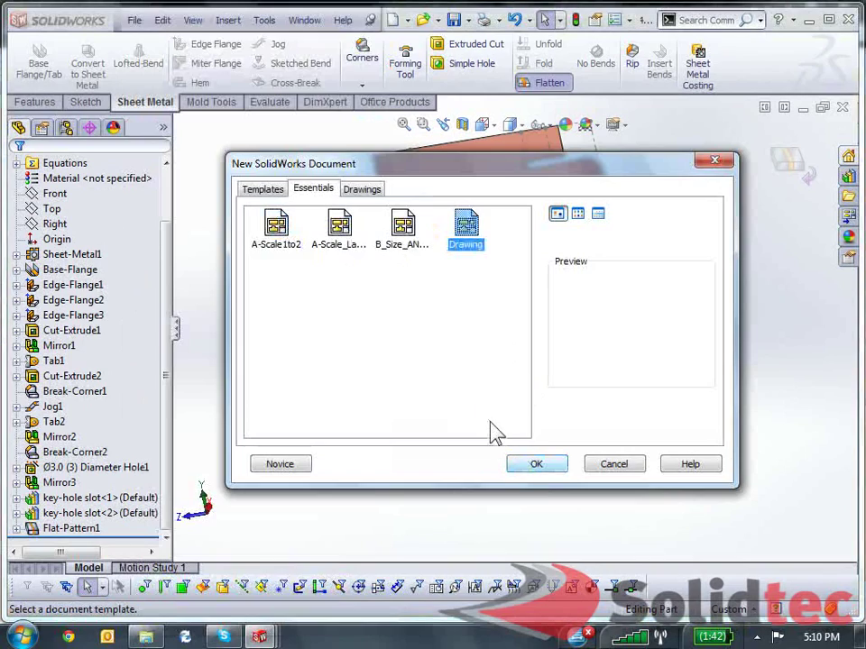
pyautogui.press('Return')
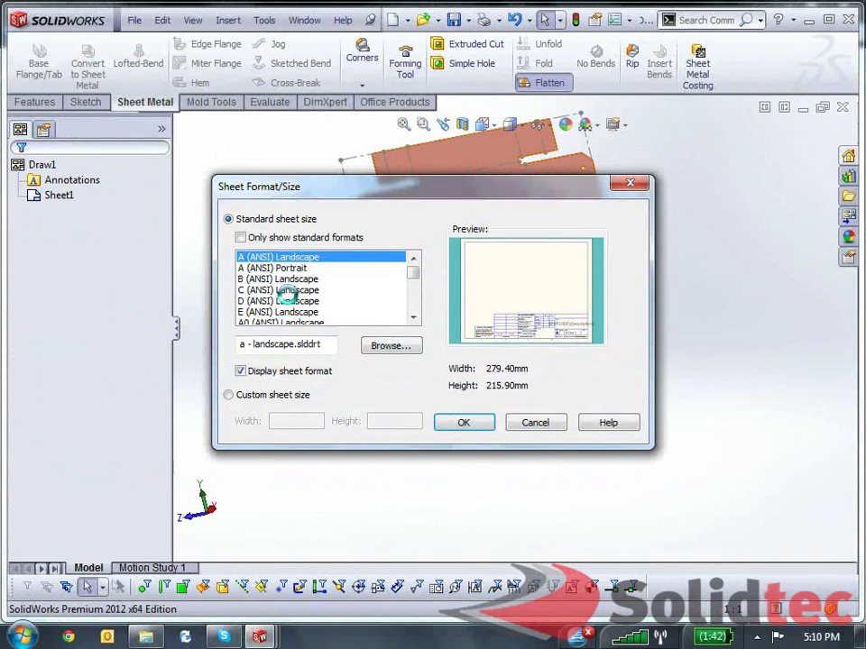
pyautogui.click(467, 422)
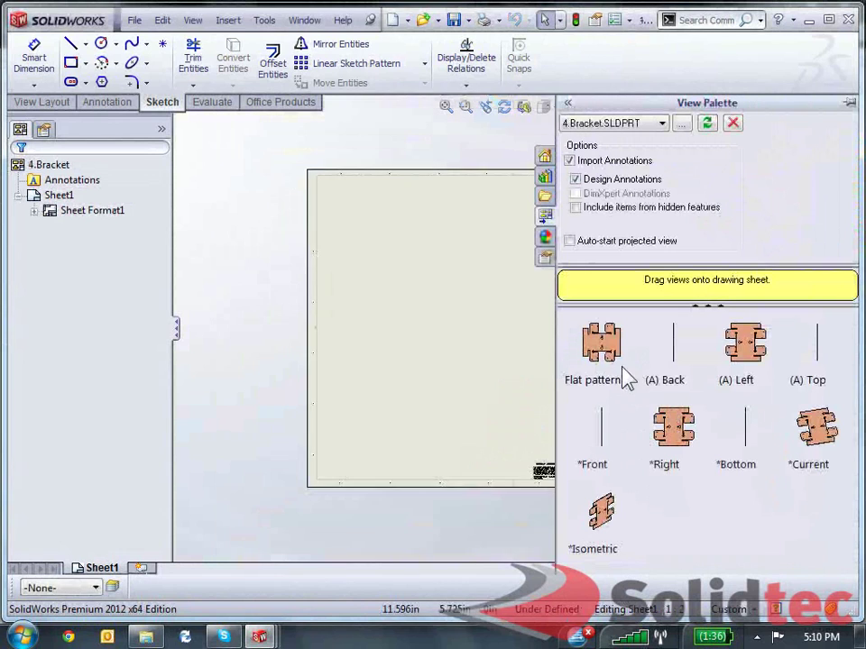
# Step: Place the bracket's flat pattern view in the sheet's upper left area and give it a custom scale of 1:1
pyautogui.moveTo(628, 377)
pyautogui.mouseDown()
pyautogui.moveTo(469, 312)
pyautogui.moveTo(394, 259)
pyautogui.moveTo(380, 263)
pyautogui.mouseUp()
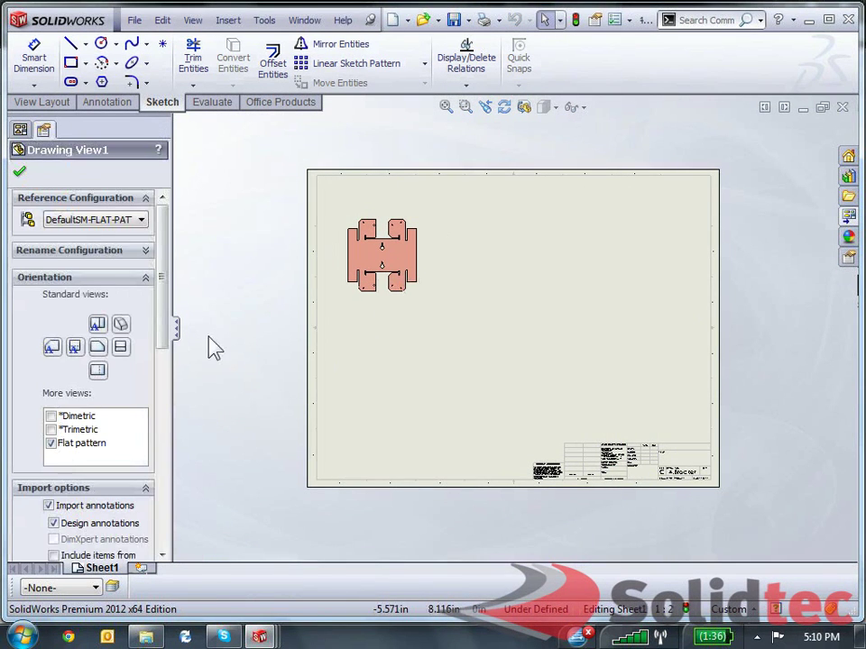
pyautogui.moveTo(162, 357); pyautogui.dragTo(166, 492)
pyautogui.click(77, 450)
pyautogui.click(140, 464)
pyautogui.click(105, 495)
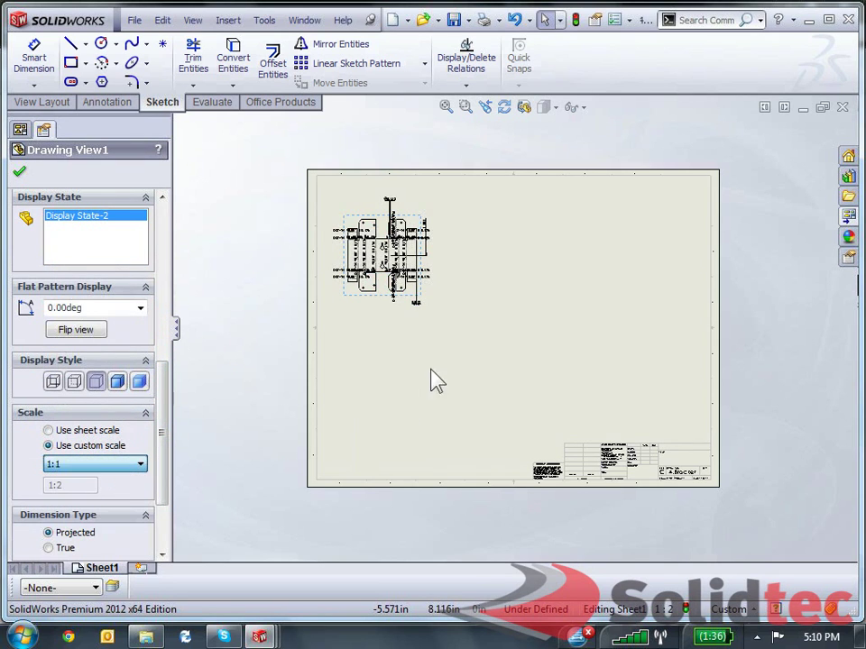
# Step: Turn off the display of sheet metal bend notes in the flat pattern view's properties
pyautogui.scroll(-5, 476, 317)
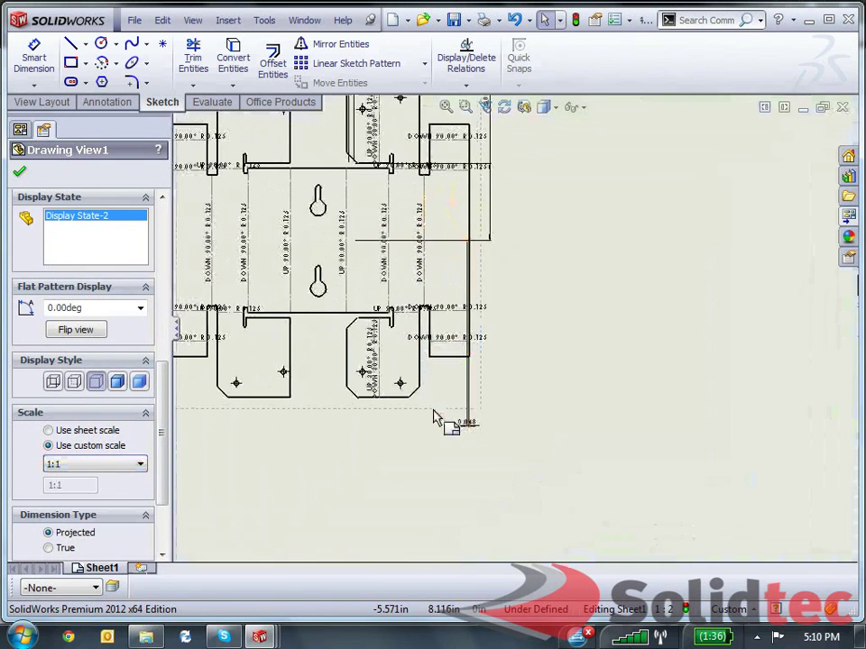
pyautogui.scroll(2, 460, 411)
pyautogui.scroll(3, 451, 306)
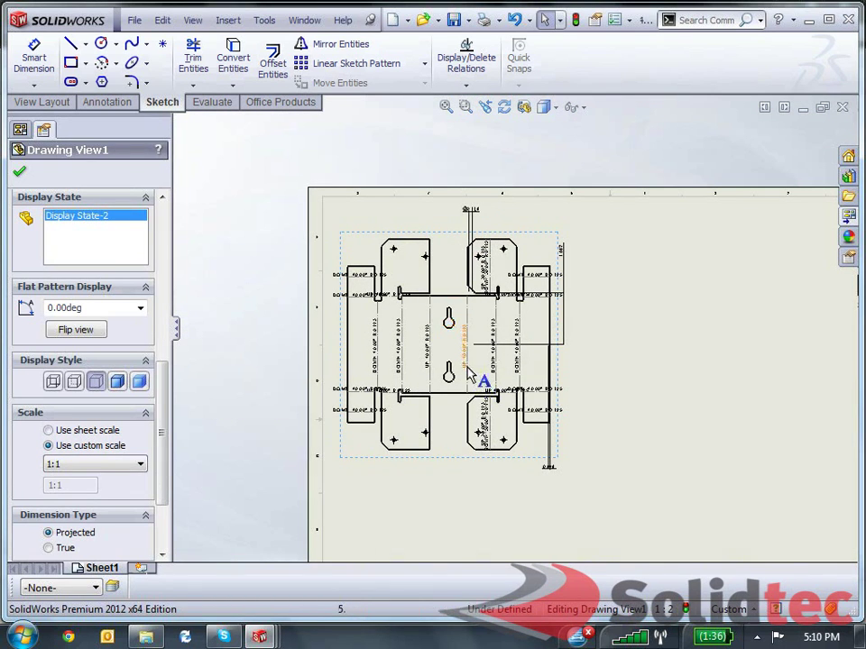
pyautogui.rightClick(463, 453)
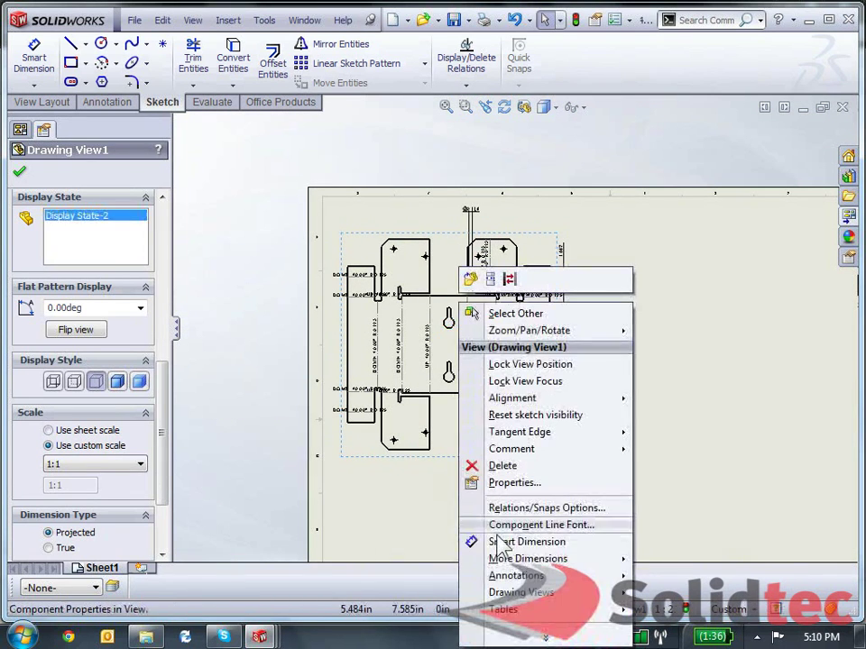
pyautogui.click(512, 482)
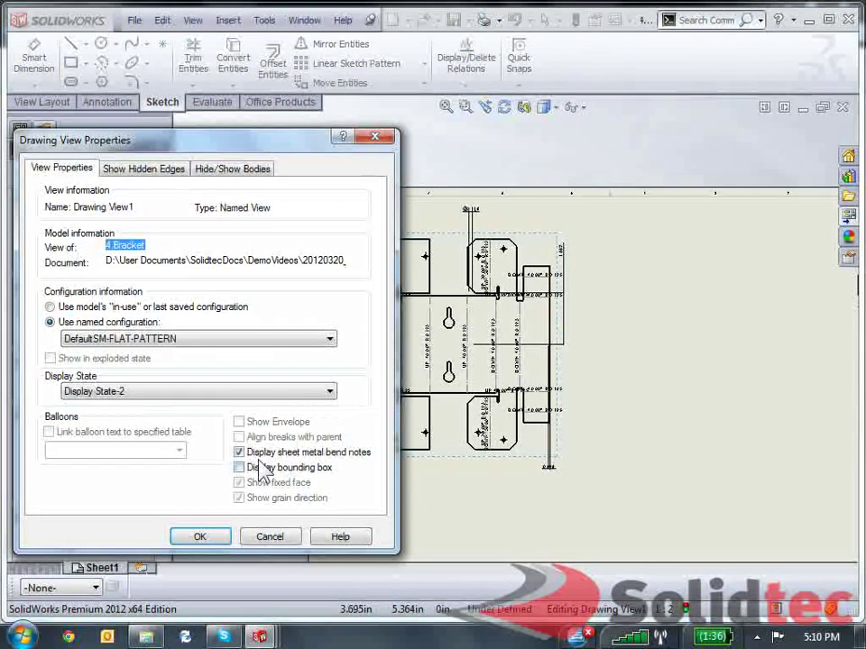
pyautogui.click(239, 451)
pyautogui.click(200, 537)
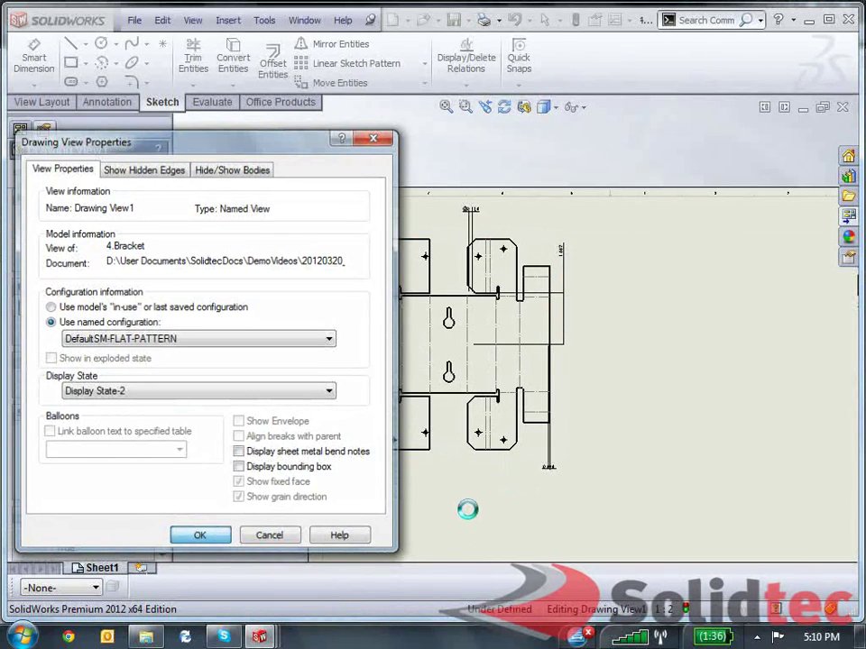
# Step: Delete the imported dimensions below, beside and above the flat pattern view
pyautogui.scroll(-2, 569, 492)
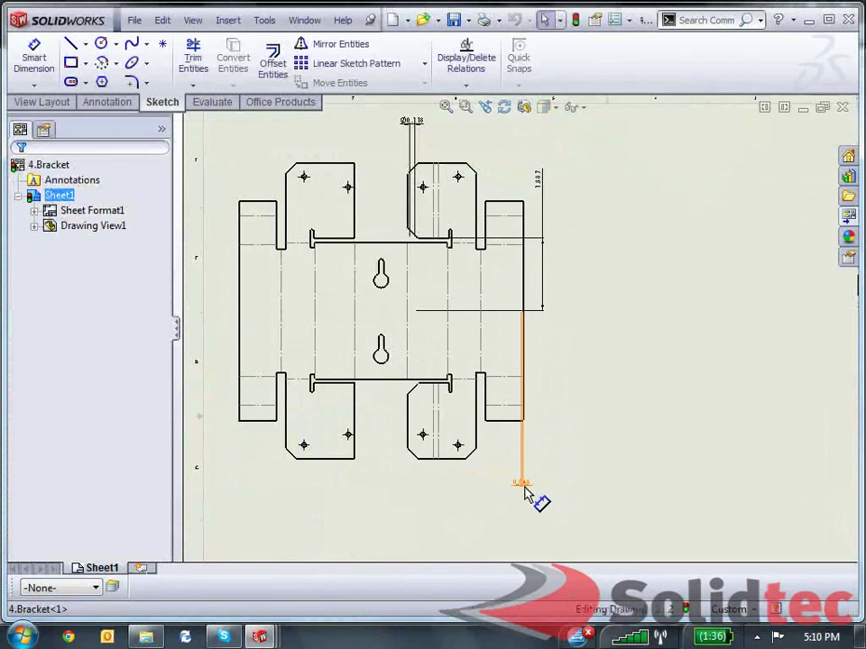
pyautogui.click(523, 486)
pyautogui.press('Delete')
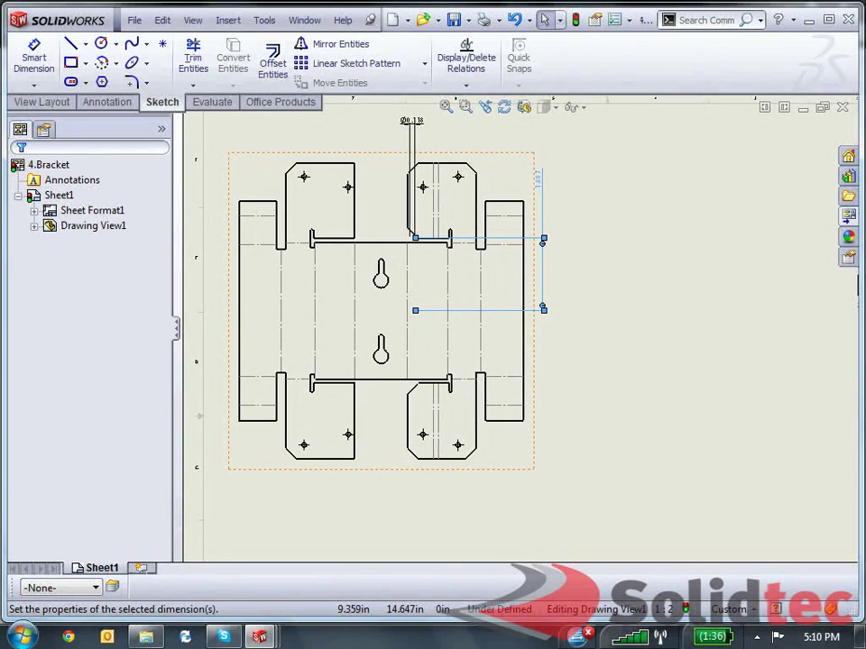
pyautogui.press('Delete')
pyautogui.click(406, 477)
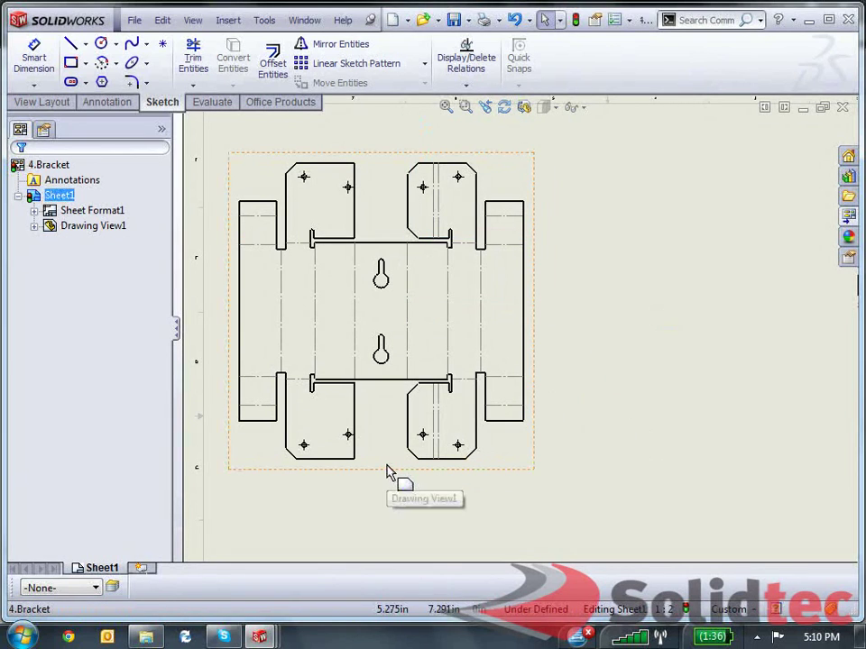
# Step: Turn on the bounding box display in the flat pattern view's properties
pyautogui.click(388, 471)
pyautogui.rightClick(386, 470)
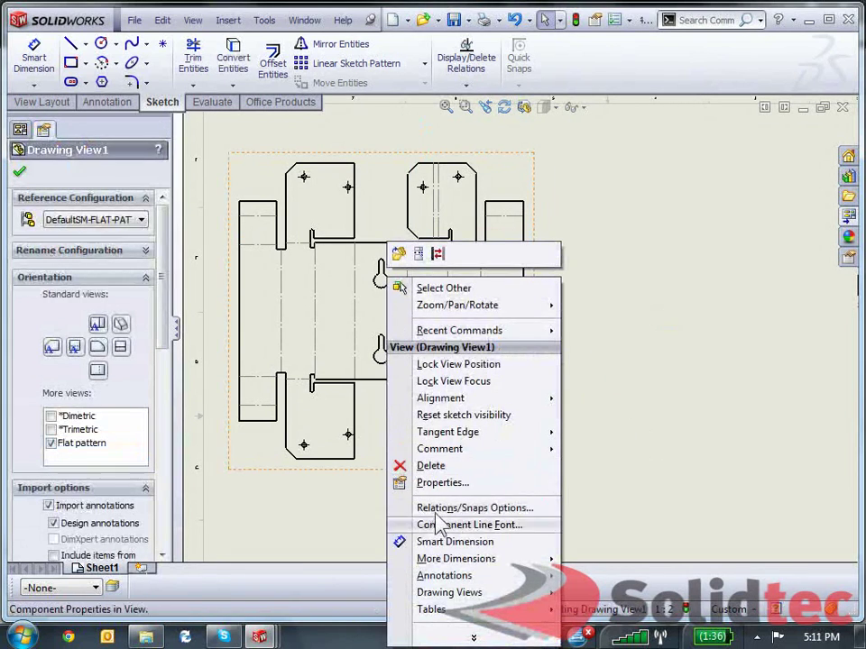
pyautogui.click(442, 482)
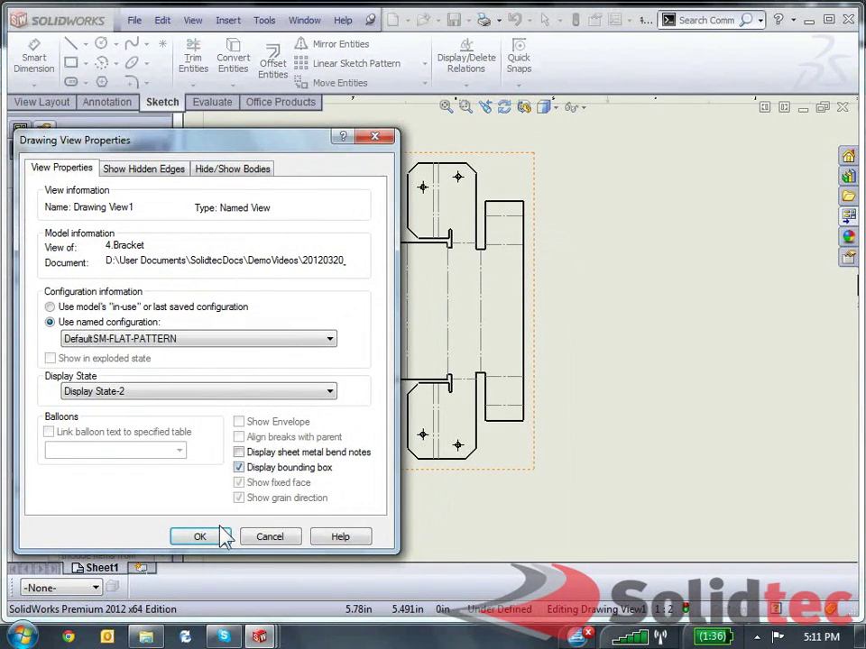
pyautogui.click(220, 534)
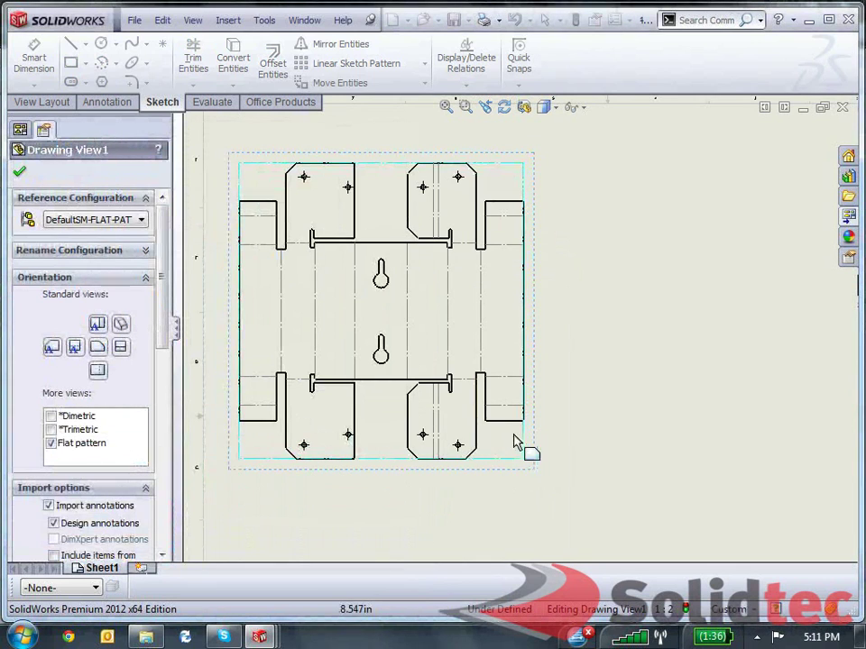
# Step: Insert a bend table for the flat pattern view with the bendtable-standard template and A, B, C tags, placed just right of the view
pyautogui.press('f')
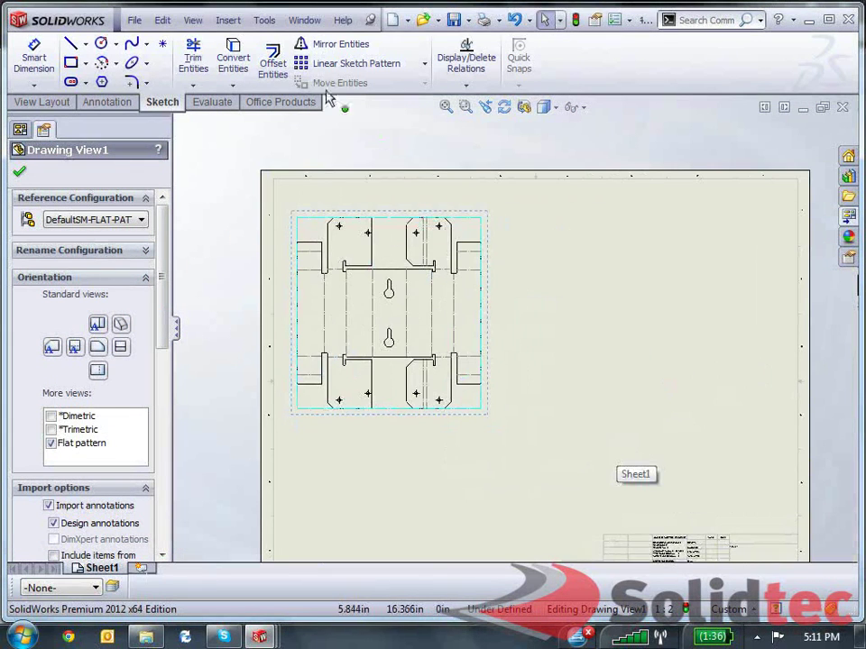
pyautogui.click(229, 21)
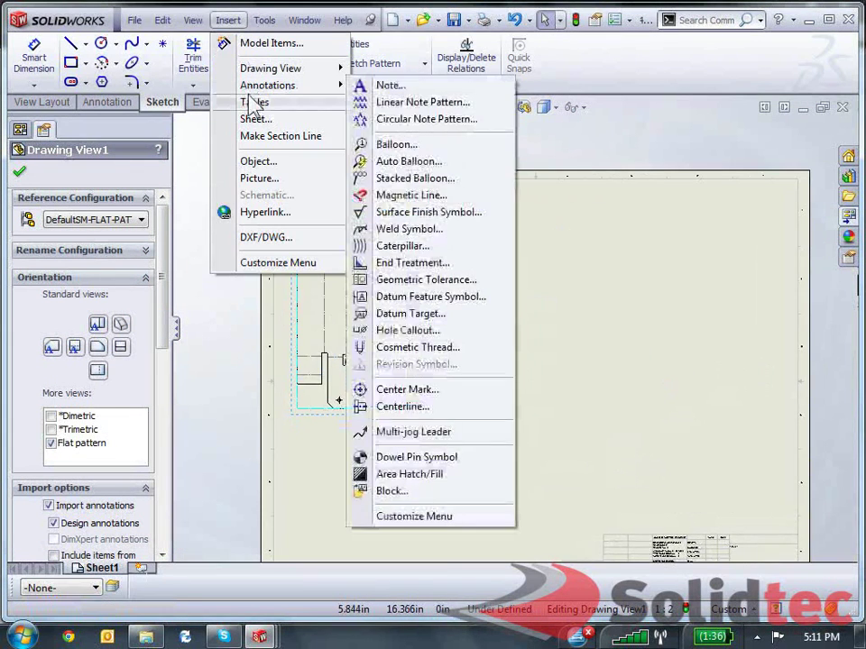
pyautogui.moveTo(257, 109)
pyautogui.click(400, 237)
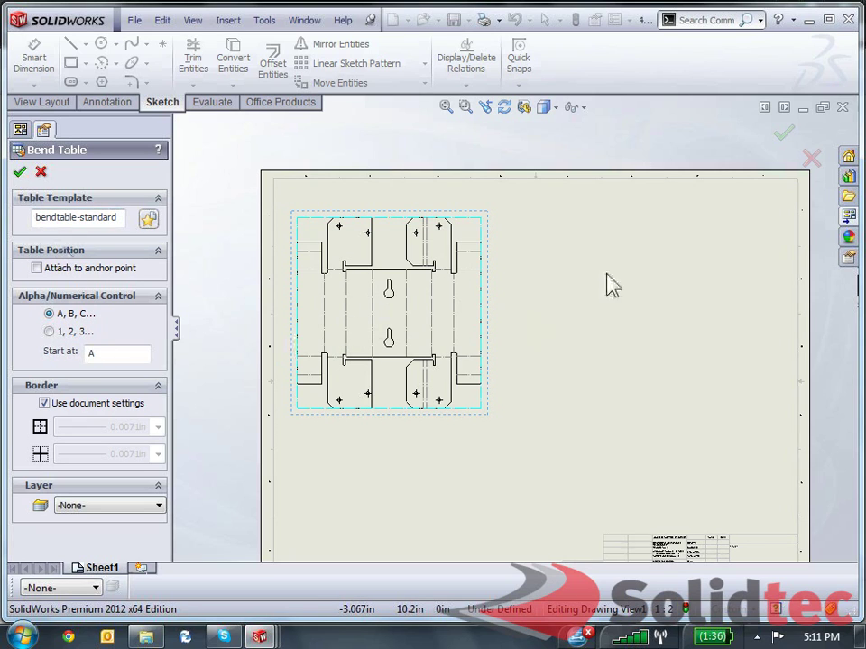
pyautogui.click(19, 172)
pyautogui.click(486, 210)
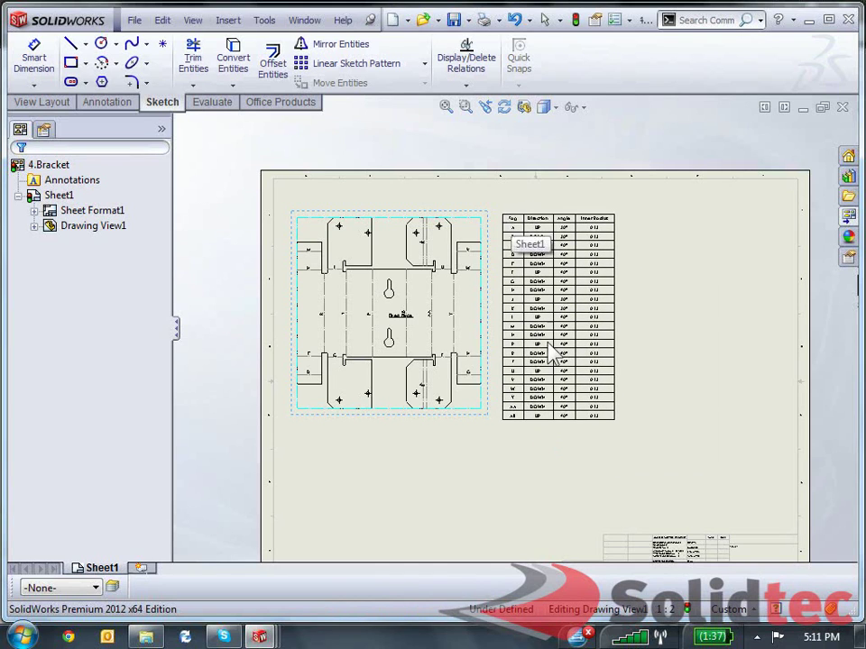
# Step: Compare the bend tags on the flat pattern with their direction, angle and inner radius entries in the bend table
pyautogui.scroll(-5, 521, 284)
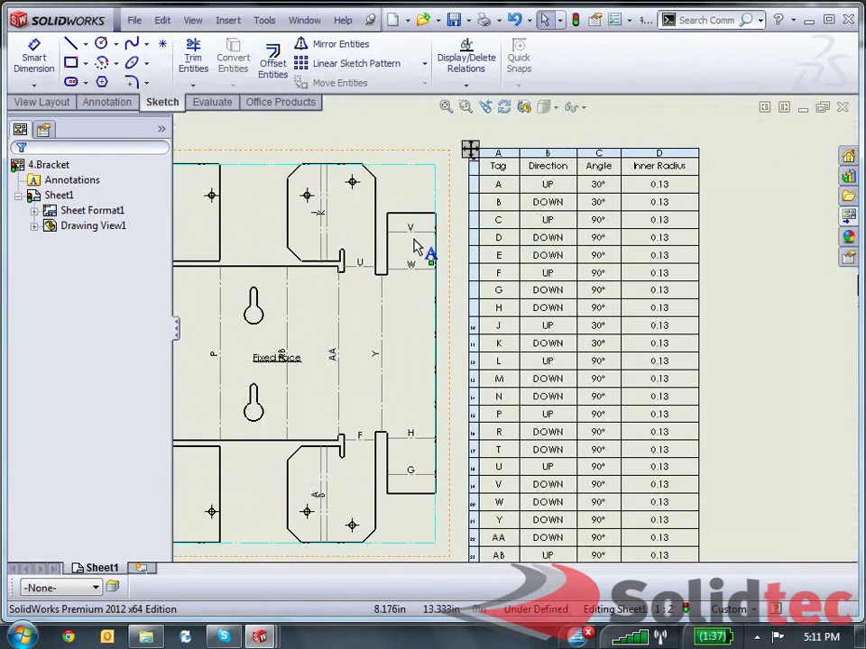
pyautogui.click(416, 246)
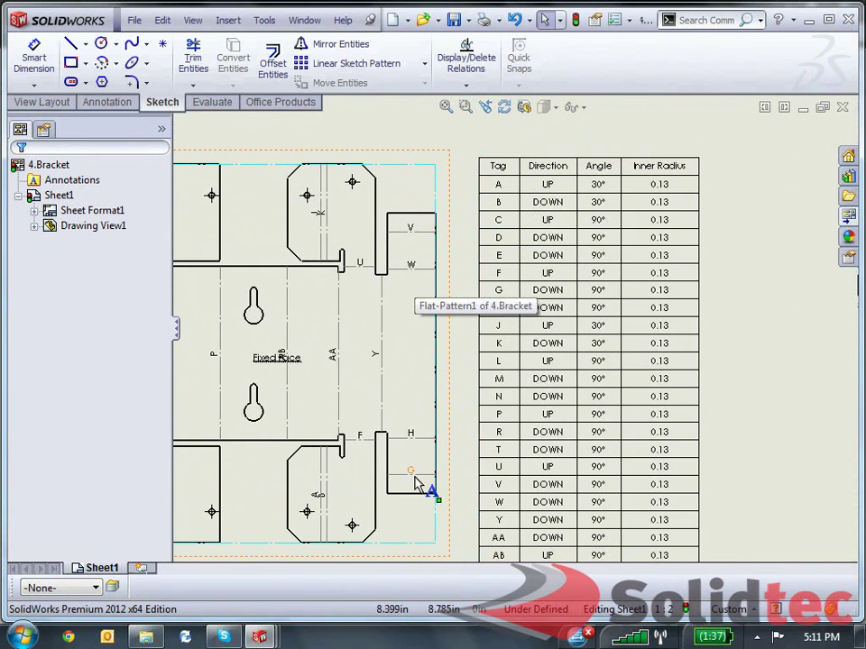
pyautogui.scroll(5, 328, 373)
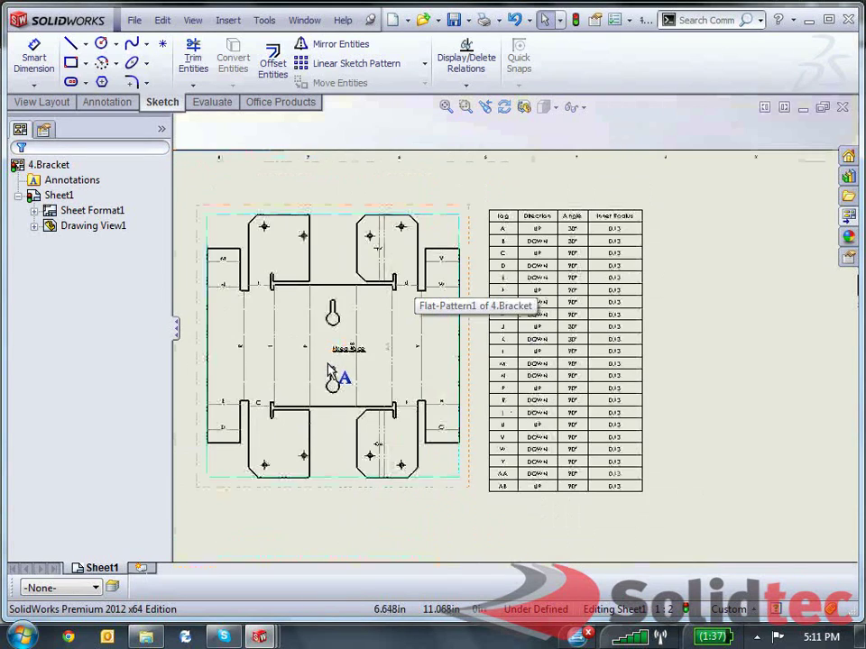
pyautogui.scroll(-3, 251, 264)
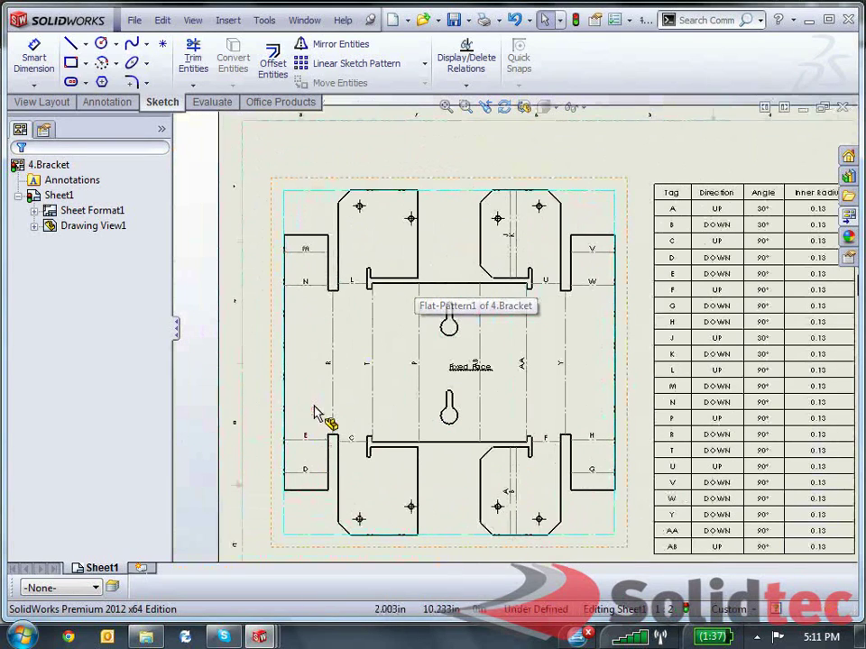
pyautogui.click(678, 259)
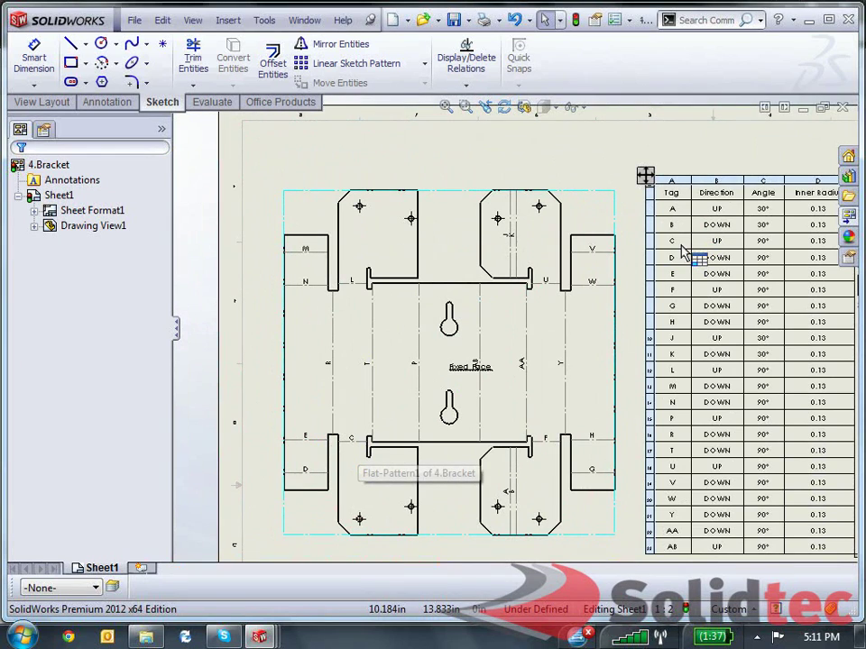
pyautogui.scroll(-3, 683, 254)
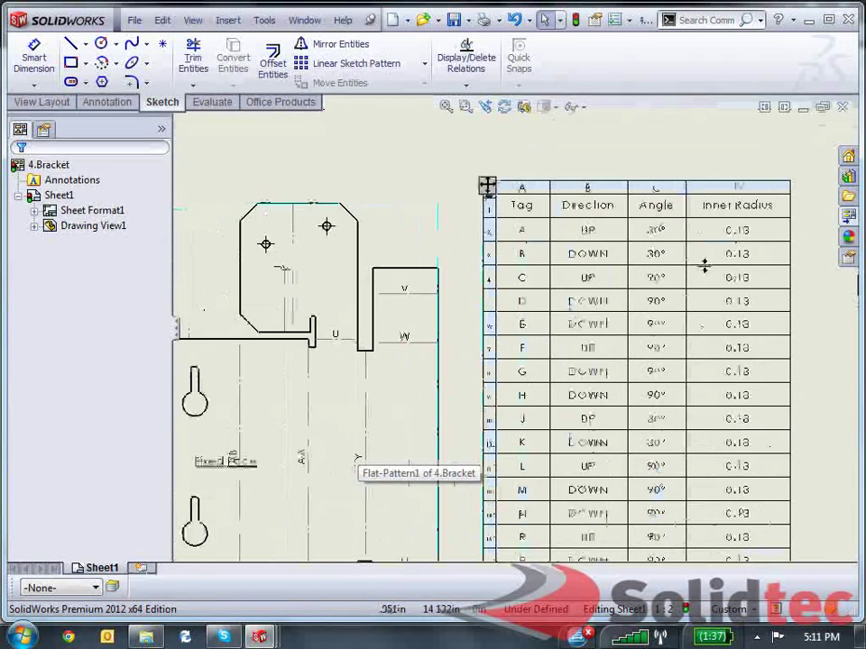